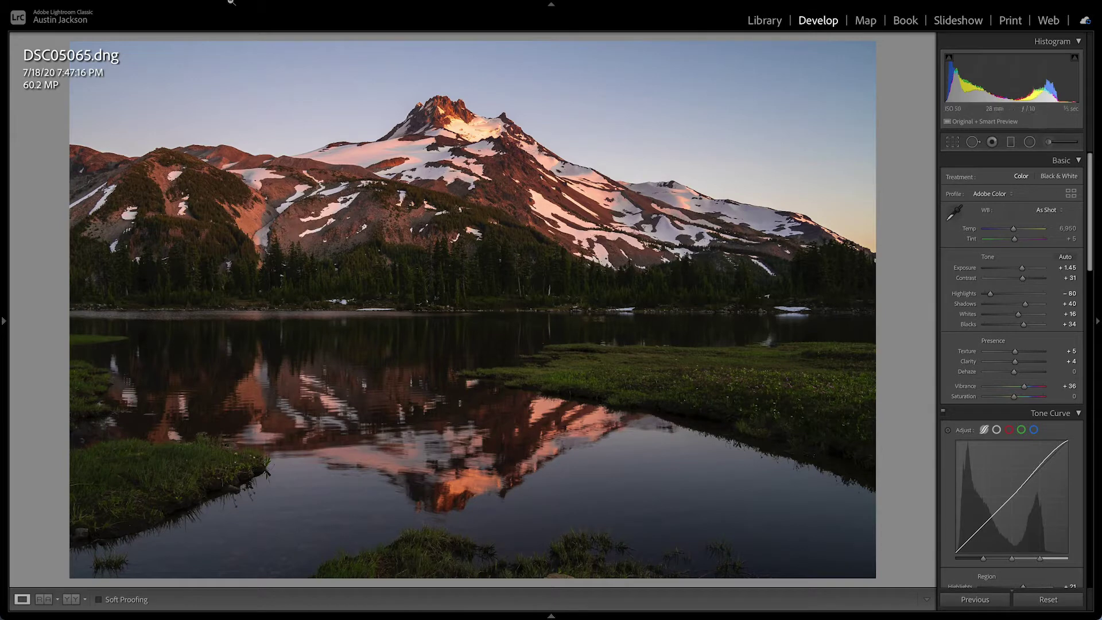
# Send the mountain lake photo from Lightroom to ON1 Resize 2021 via Photo > Edit In.
pyautogui.click(197, 6)
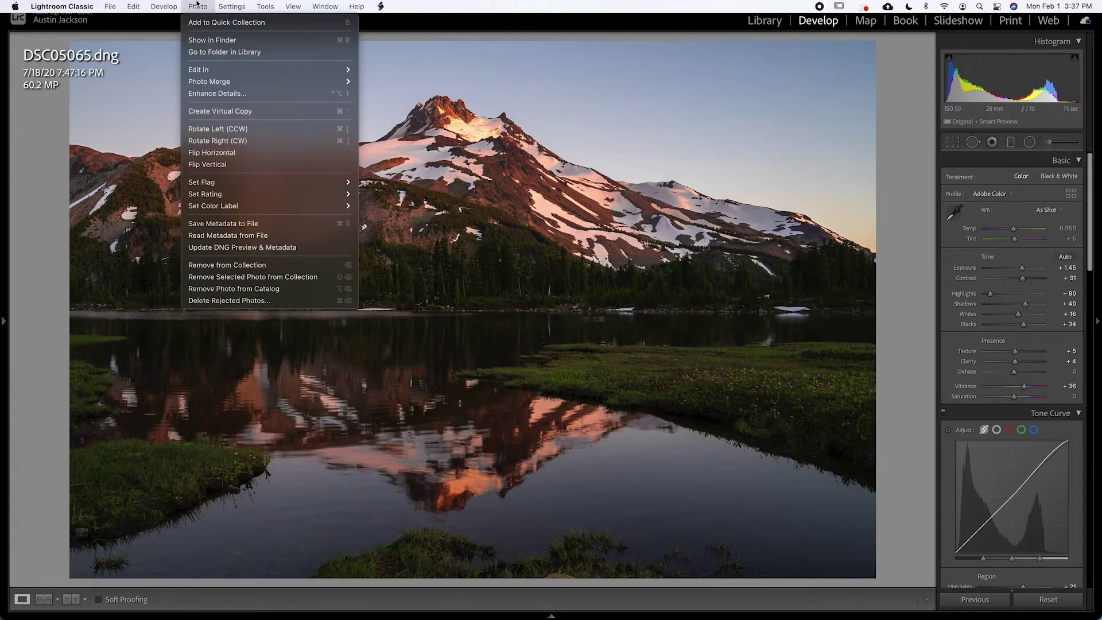
pyautogui.moveTo(208, 69)
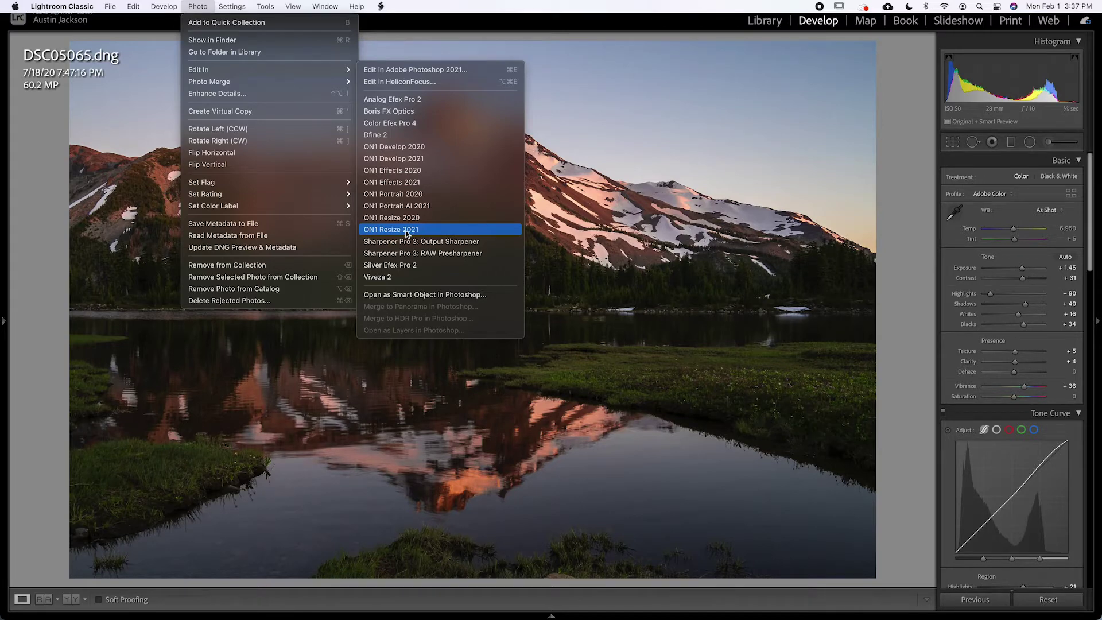
pyautogui.click(406, 230)
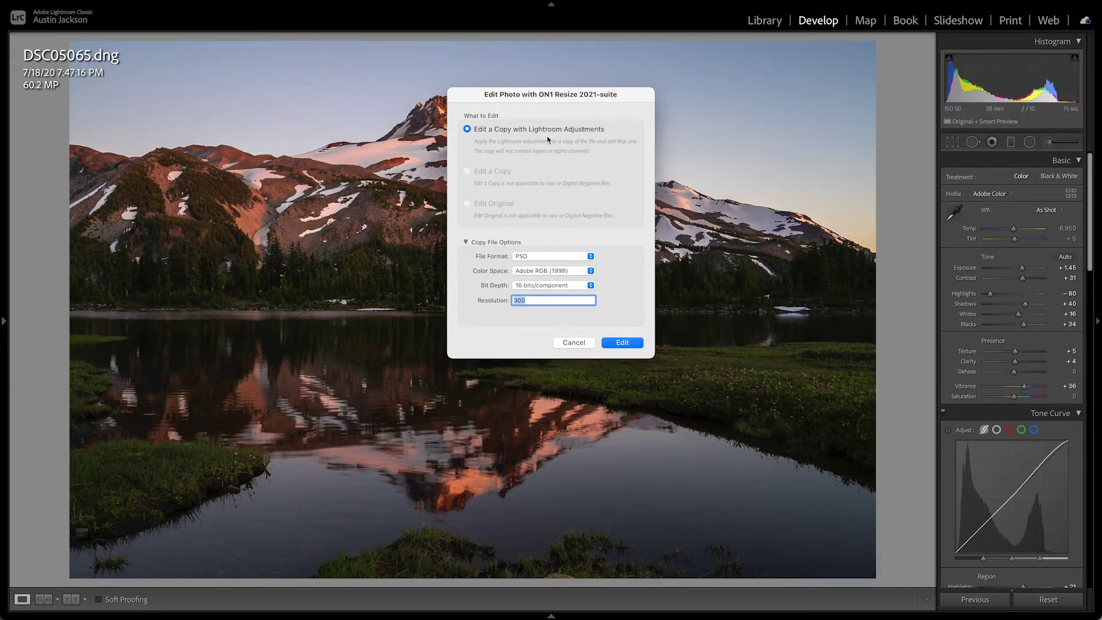
# Create a PSD copy in Adobe RGB (1998), 16 bits/component, resolution 300, and open it.
pyautogui.click(527, 259)
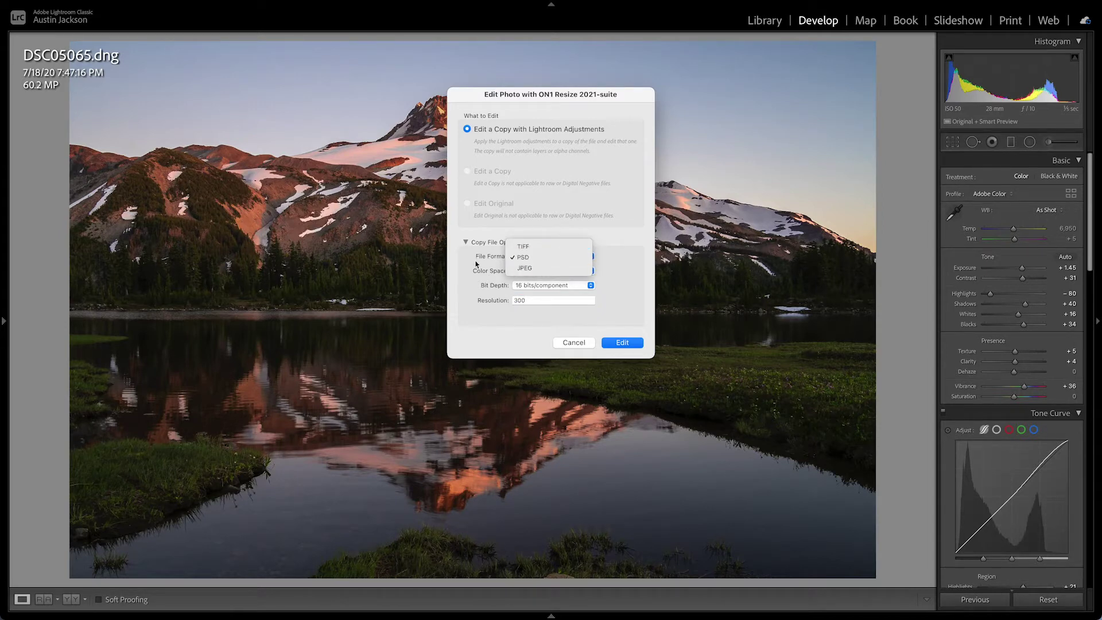
pyautogui.click(525, 258)
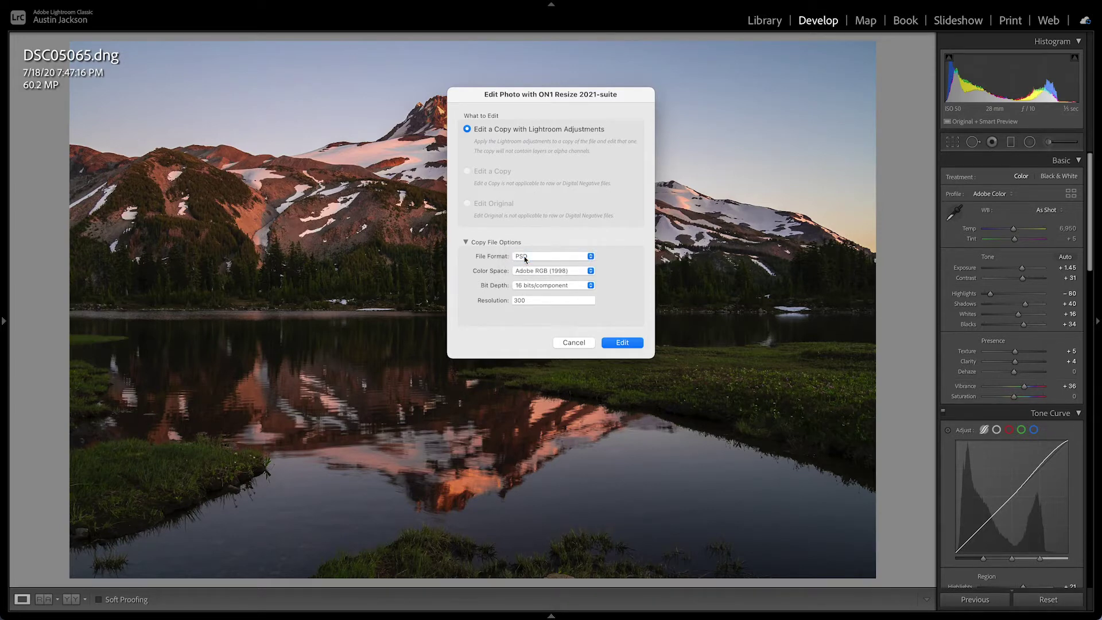
pyautogui.click(525, 259)
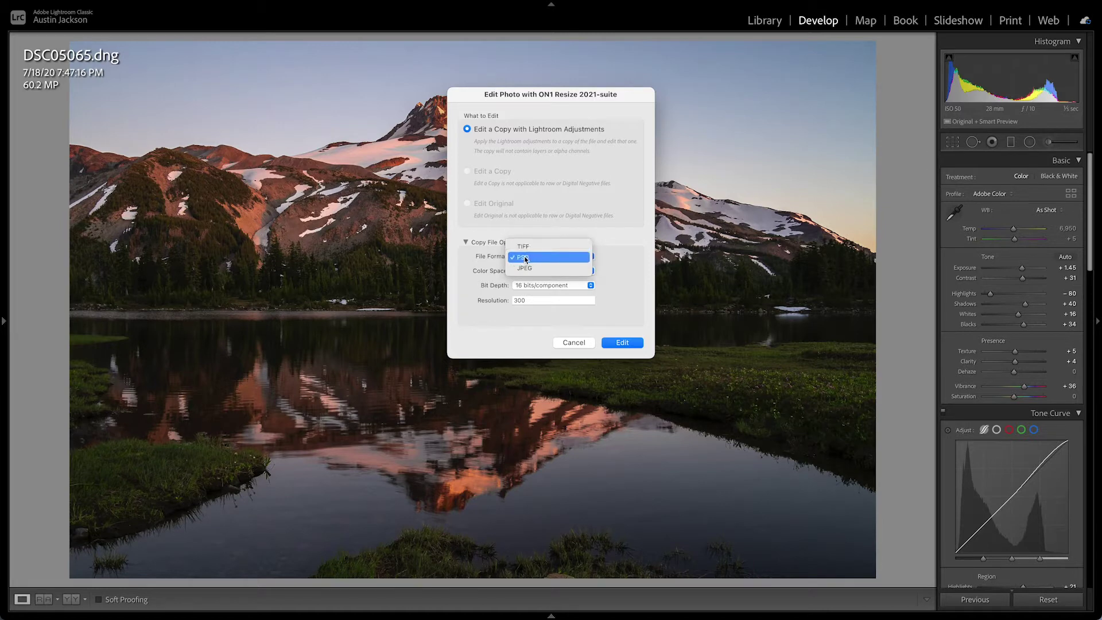
pyautogui.click(525, 259)
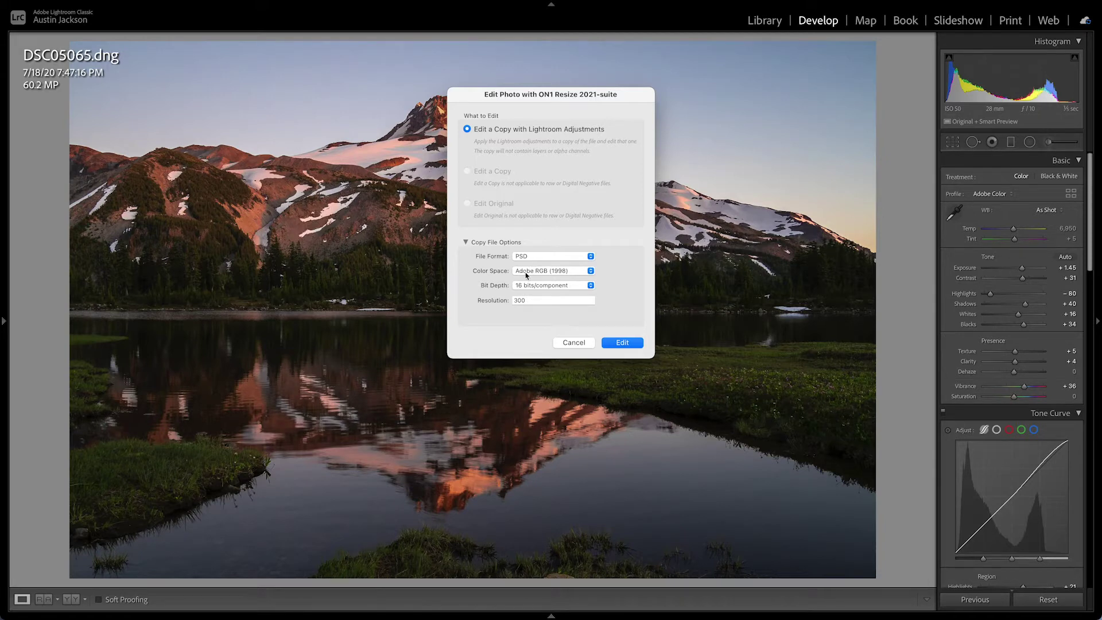
pyautogui.click(554, 273)
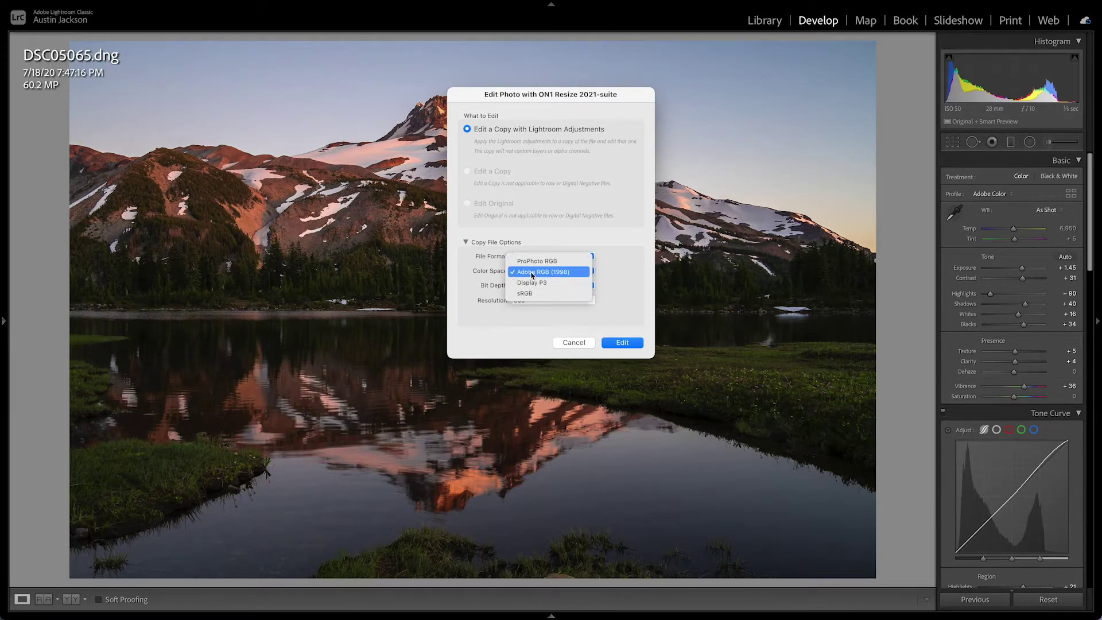
pyautogui.click(532, 273)
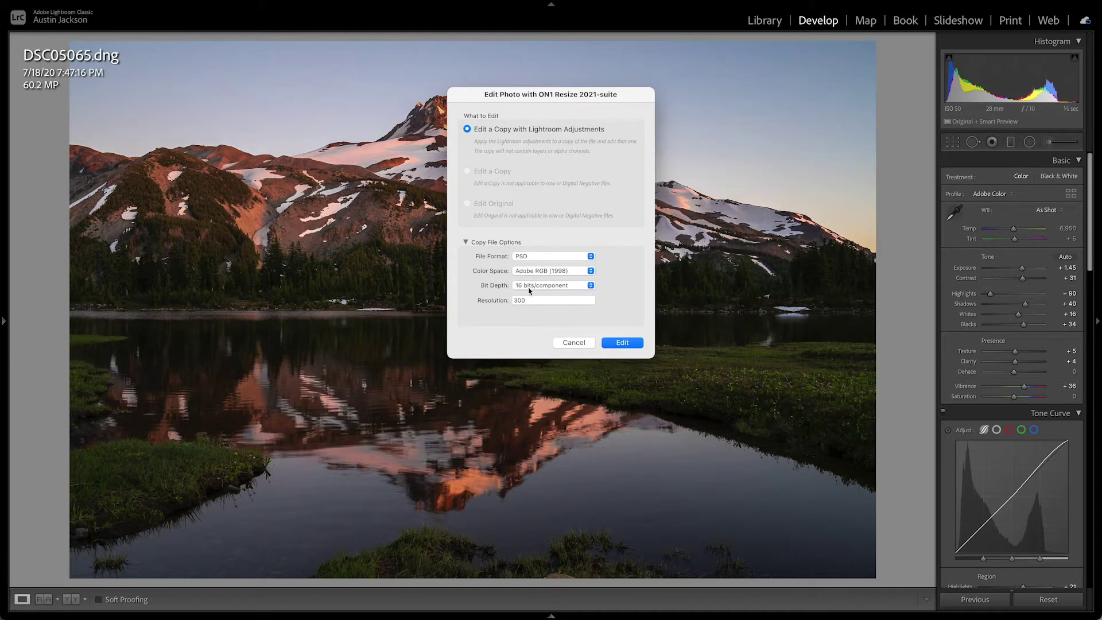
pyautogui.click(529, 286)
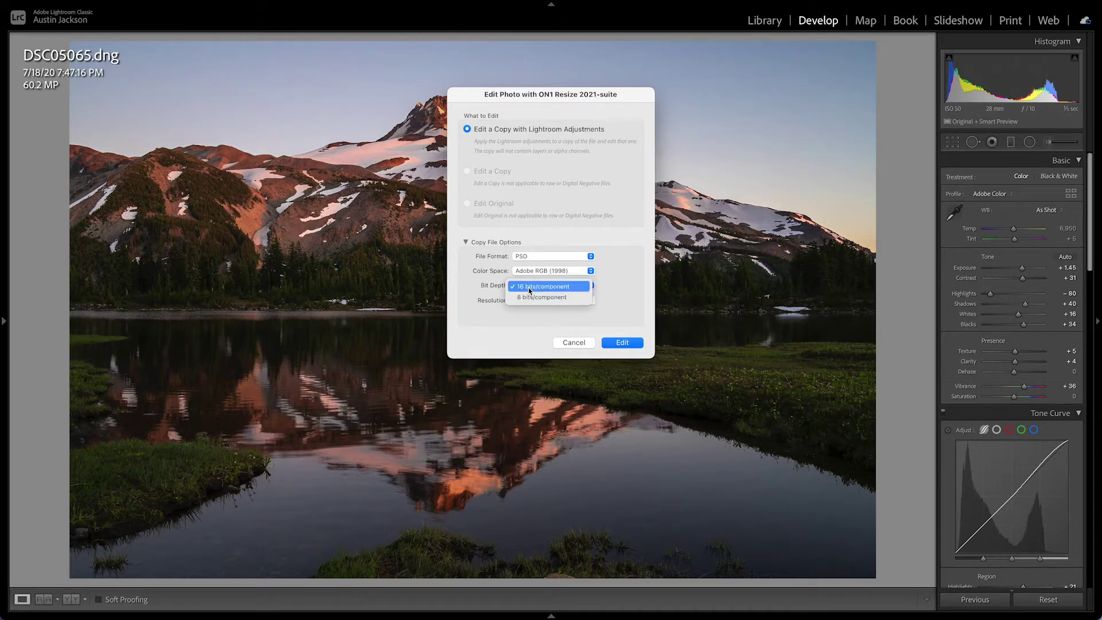
pyautogui.click(496, 289)
pyautogui.doubleClick(519, 300)
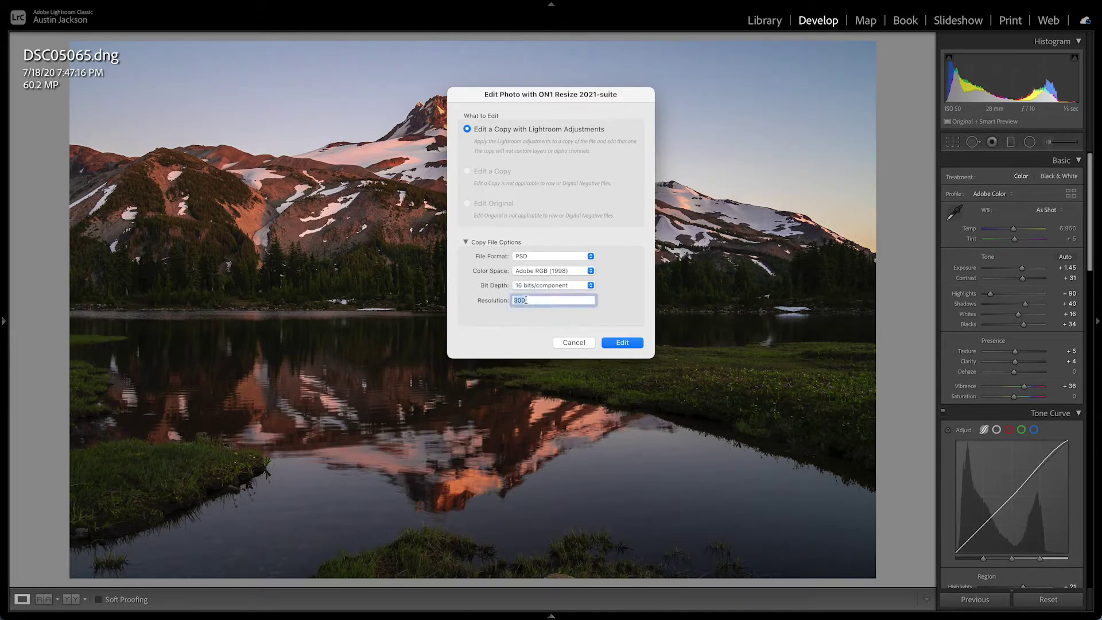
pyautogui.click(614, 309)
pyautogui.click(620, 341)
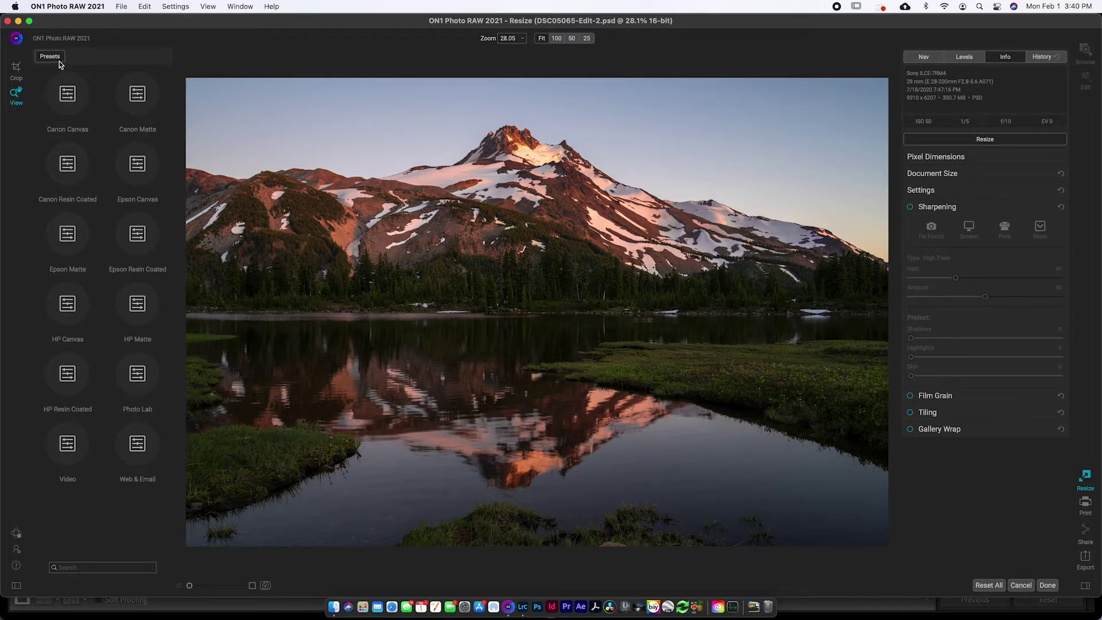
# Collapse the presets panel so the DSC05065-Edit-2.psd photo displays larger.
pyautogui.click(16, 585)
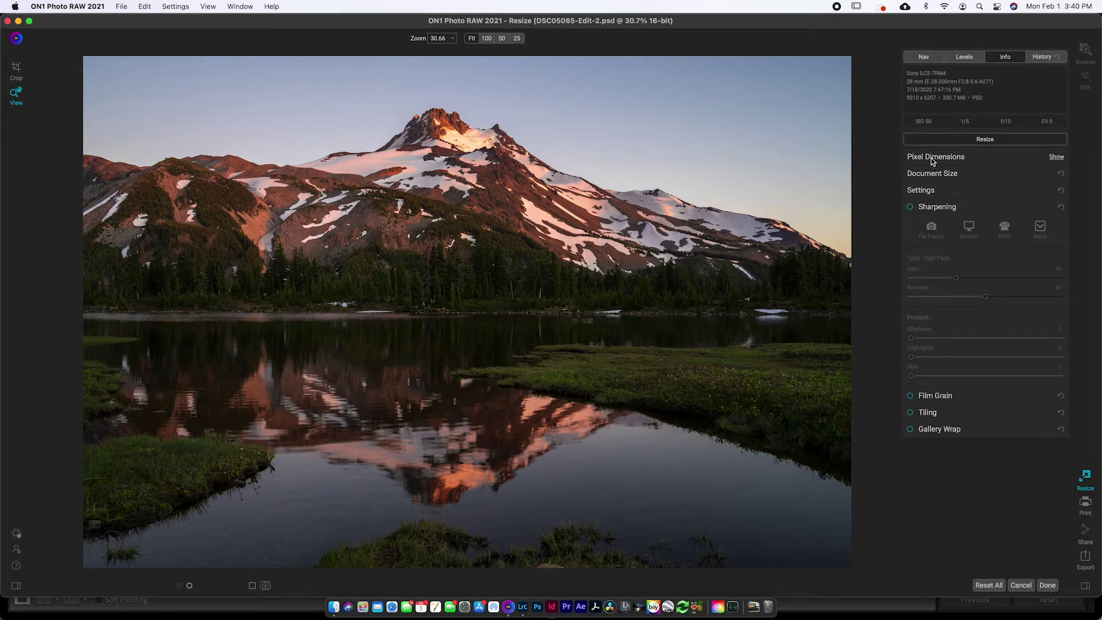
# Review pixel dimensions and Document Size, keeping the size units in inches.
pyautogui.click(933, 160)
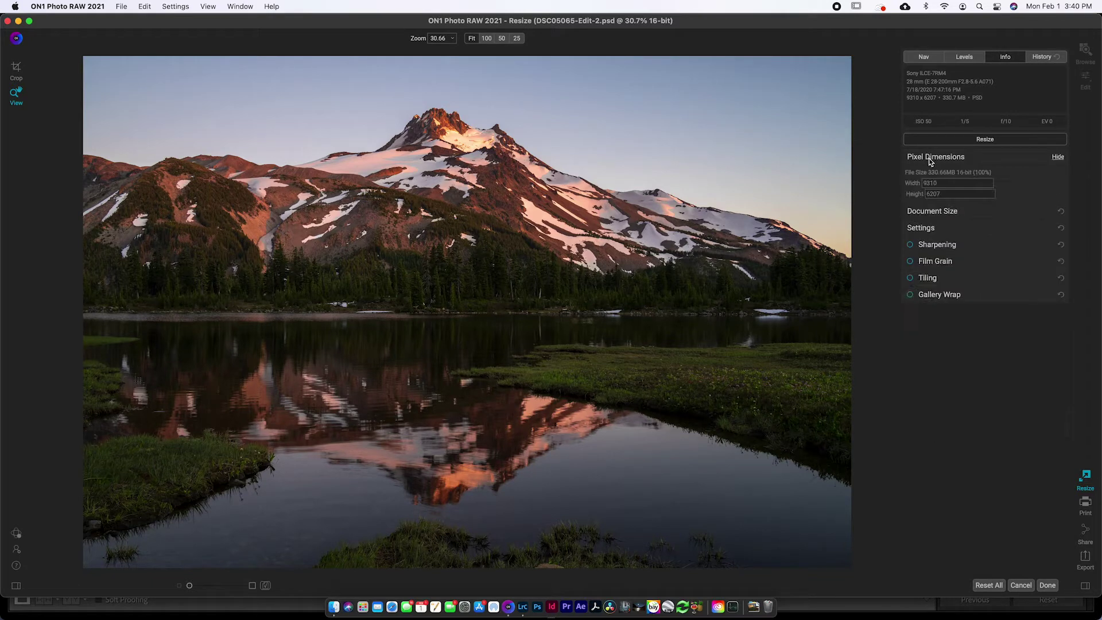
pyautogui.click(926, 212)
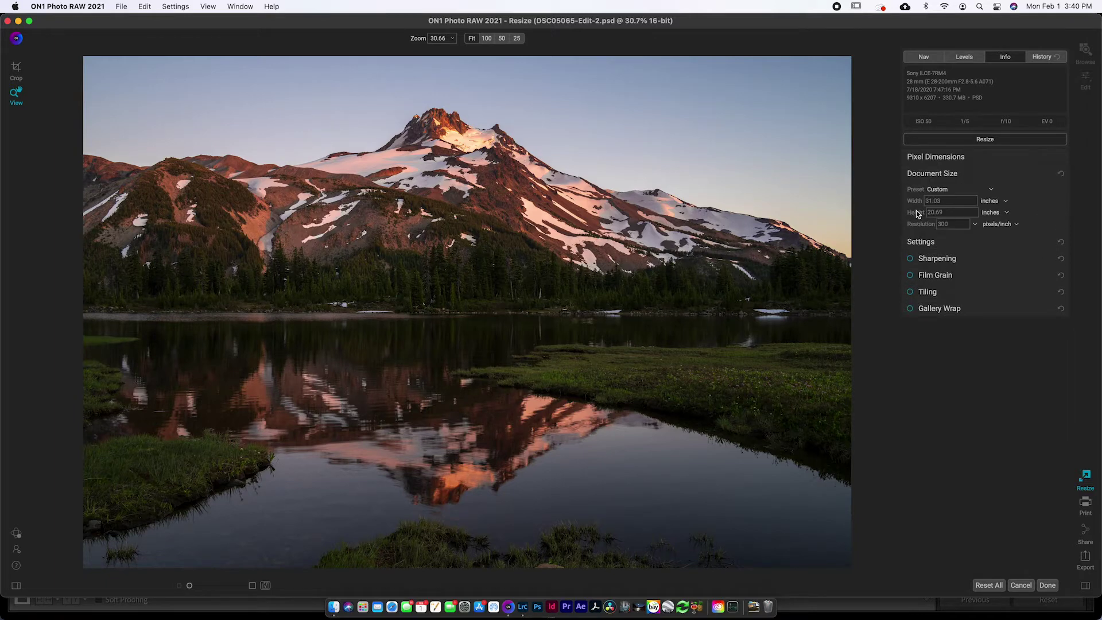
pyautogui.click(927, 157)
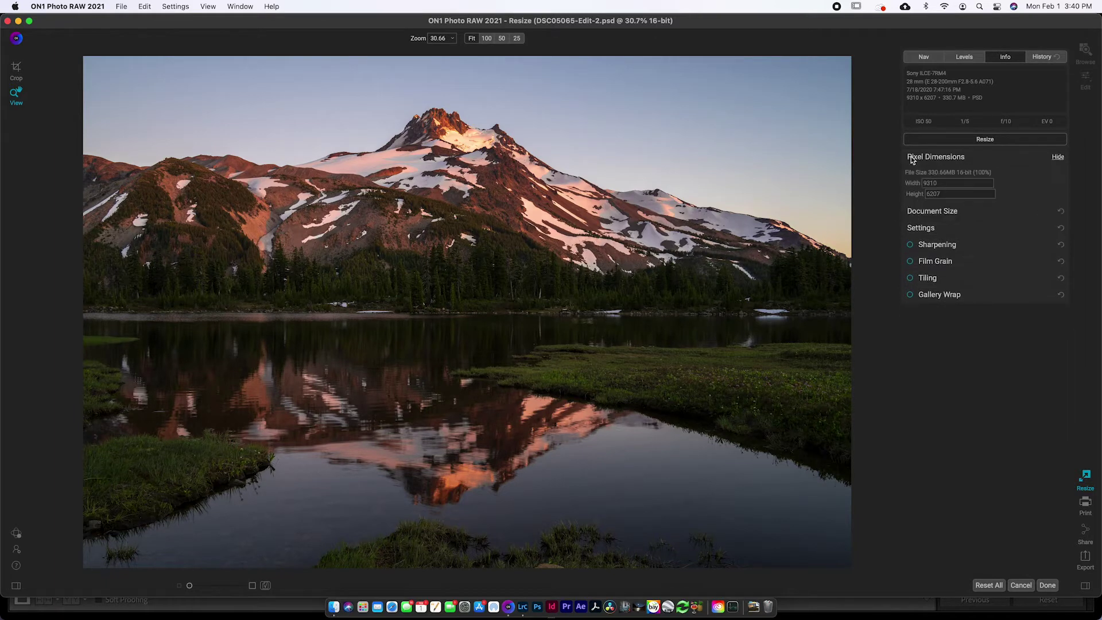
pyautogui.click(928, 211)
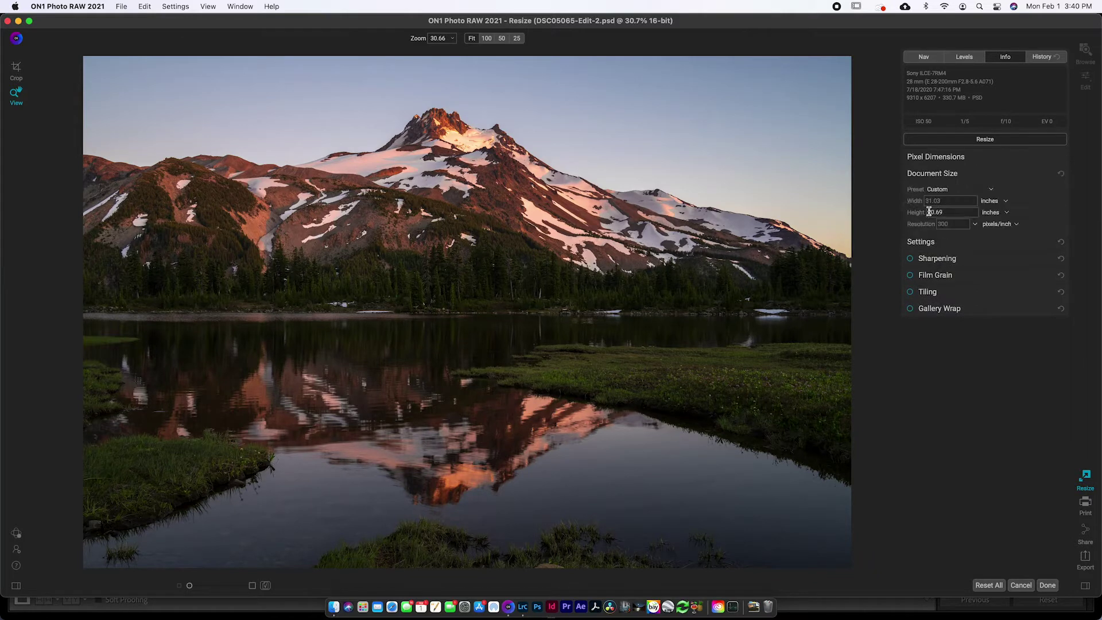
pyautogui.click(1005, 205)
pyautogui.click(989, 217)
pyautogui.click(1005, 200)
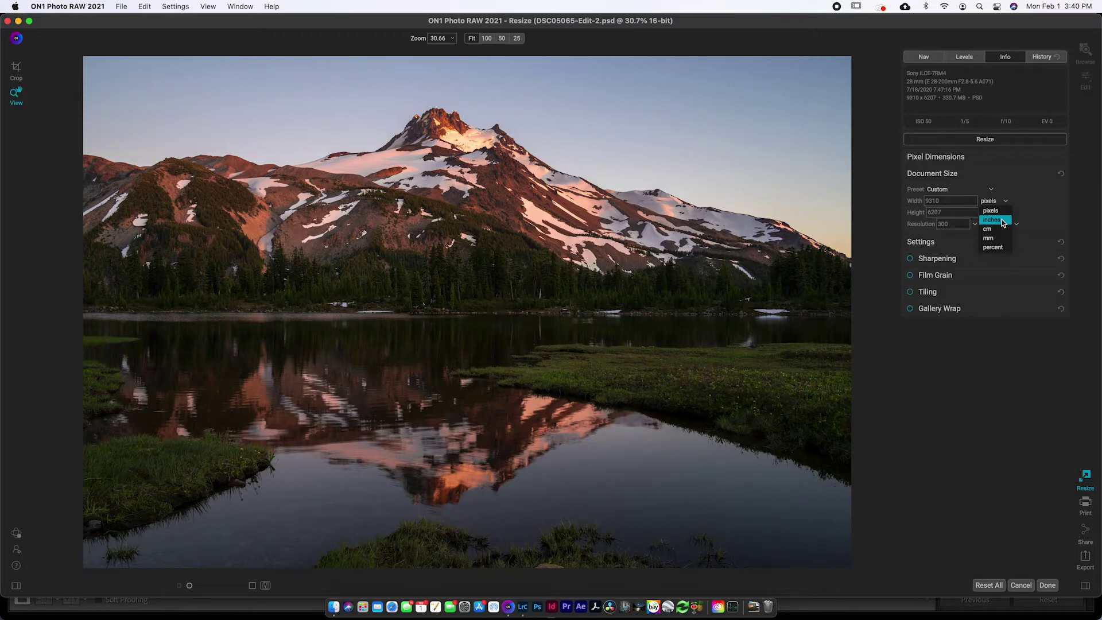
pyautogui.click(1003, 220)
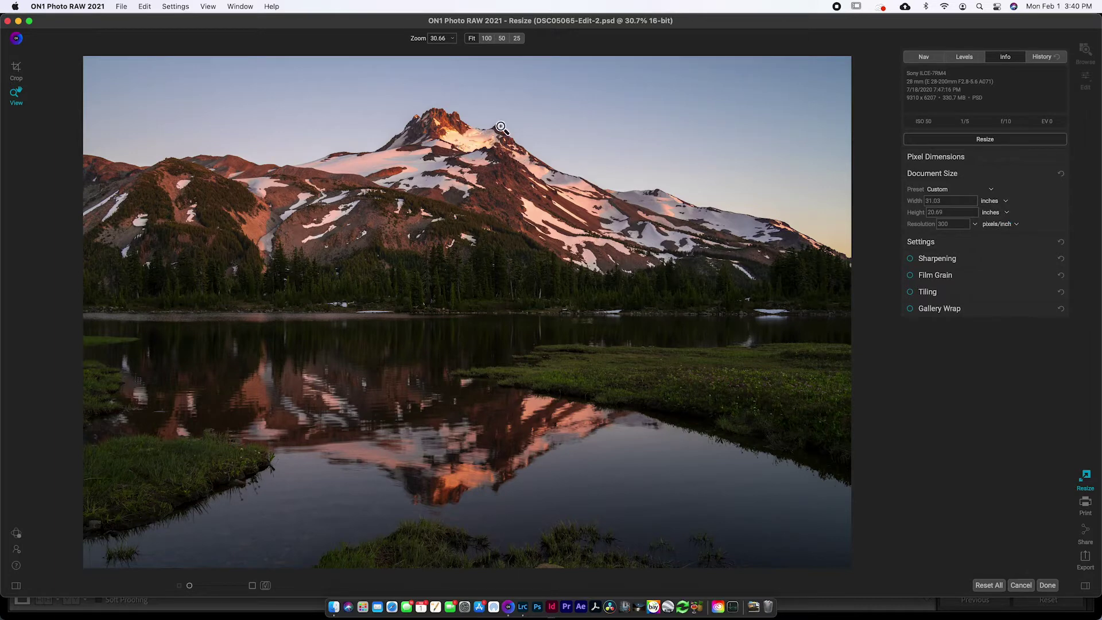
# Set the print Height to 40 inches, giving a 59.99-inch width at 300 pixels/inch.
pyautogui.click(949, 212)
pyautogui.moveTo(950, 213); pyautogui.dragTo(898, 213)
pyautogui.moveTo(972, 213); pyautogui.dragTo(926, 214)
pyautogui.click(920, 201)
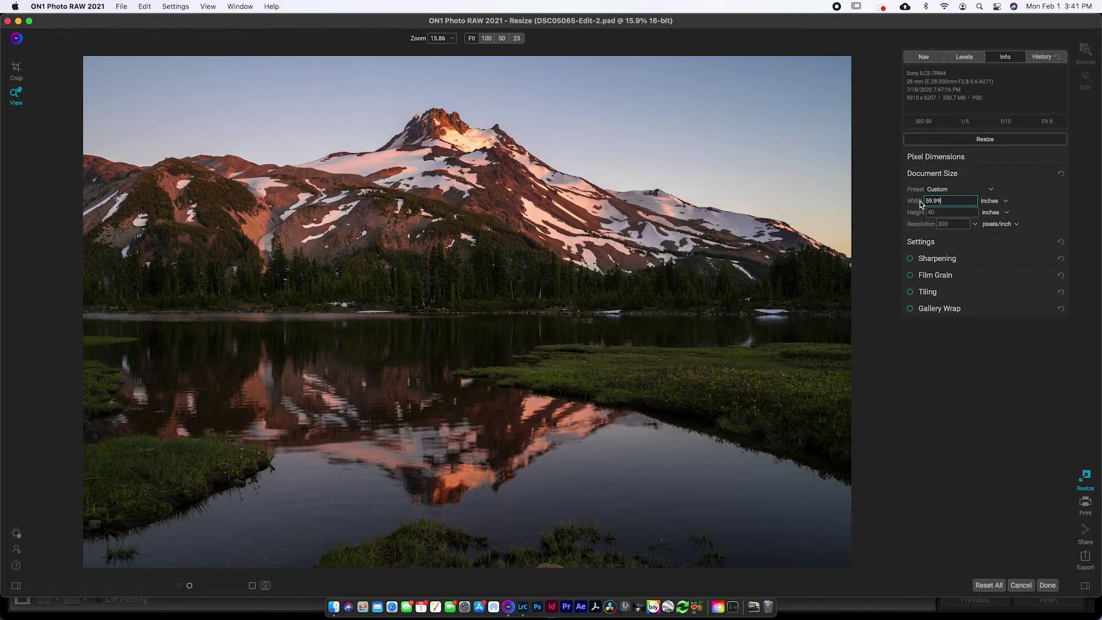
pyautogui.press('Return')
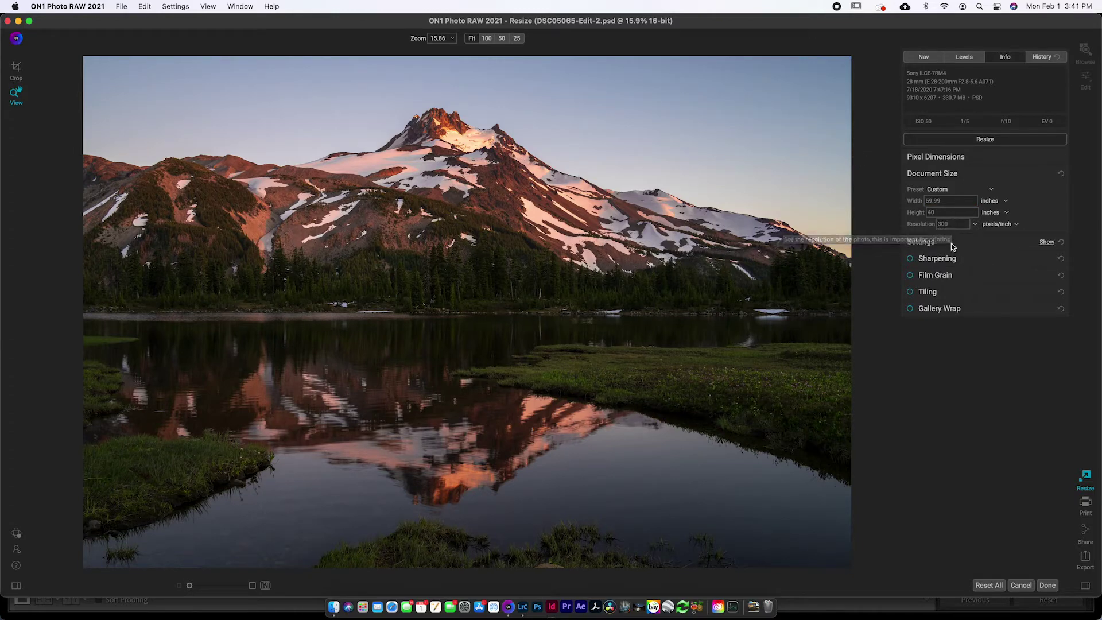
# Enable Print sharpening with Progressive type and lower the Amount to 42.
pyautogui.click(937, 257)
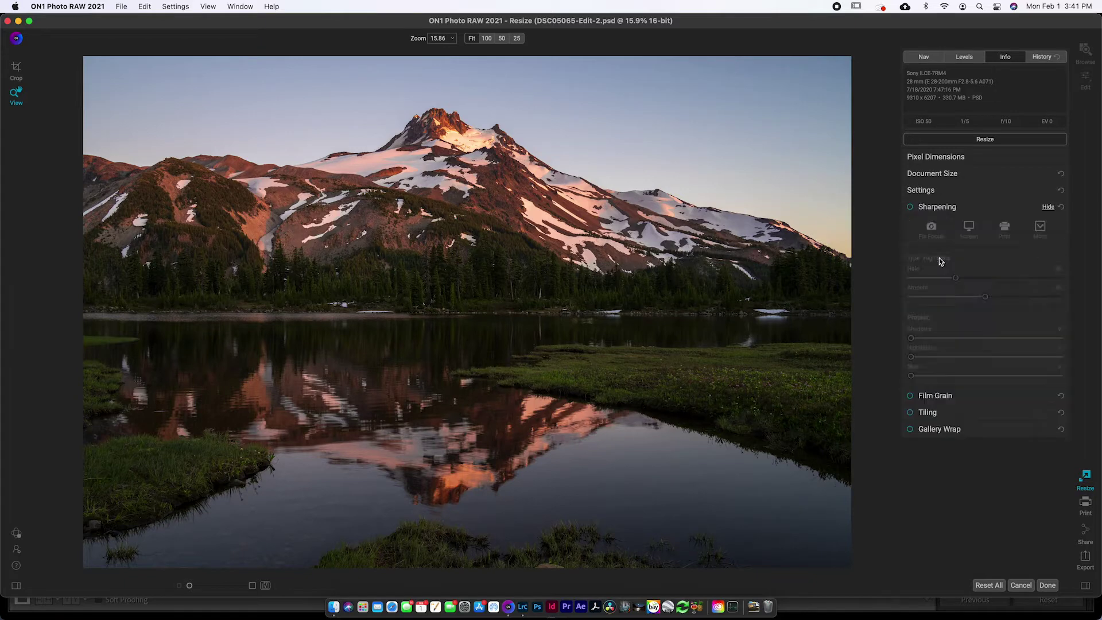
pyautogui.click(910, 207)
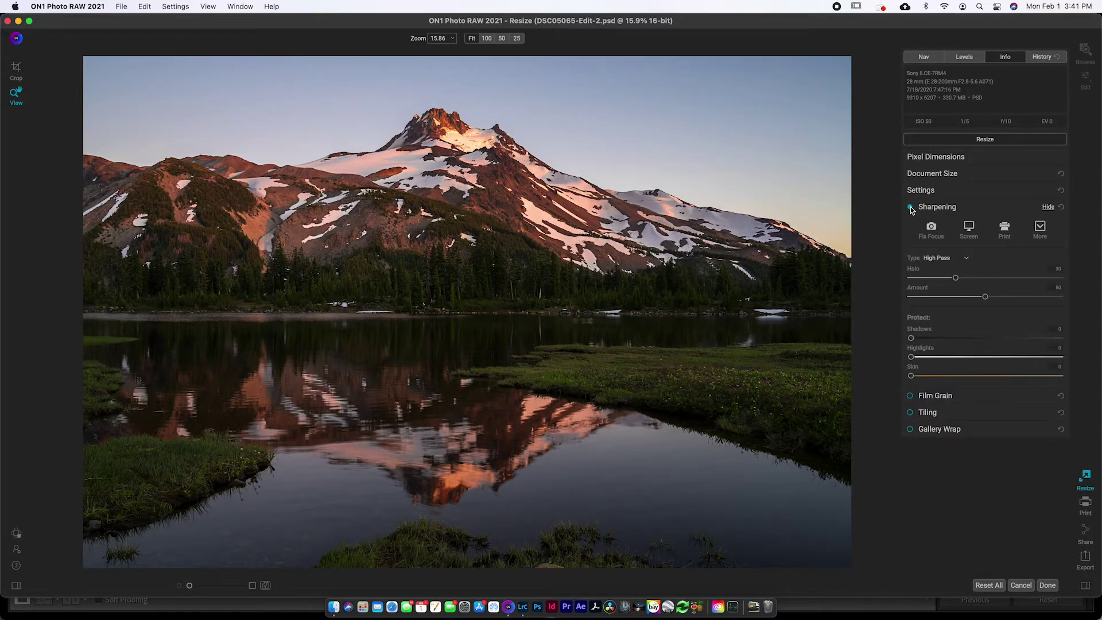
pyautogui.click(1008, 232)
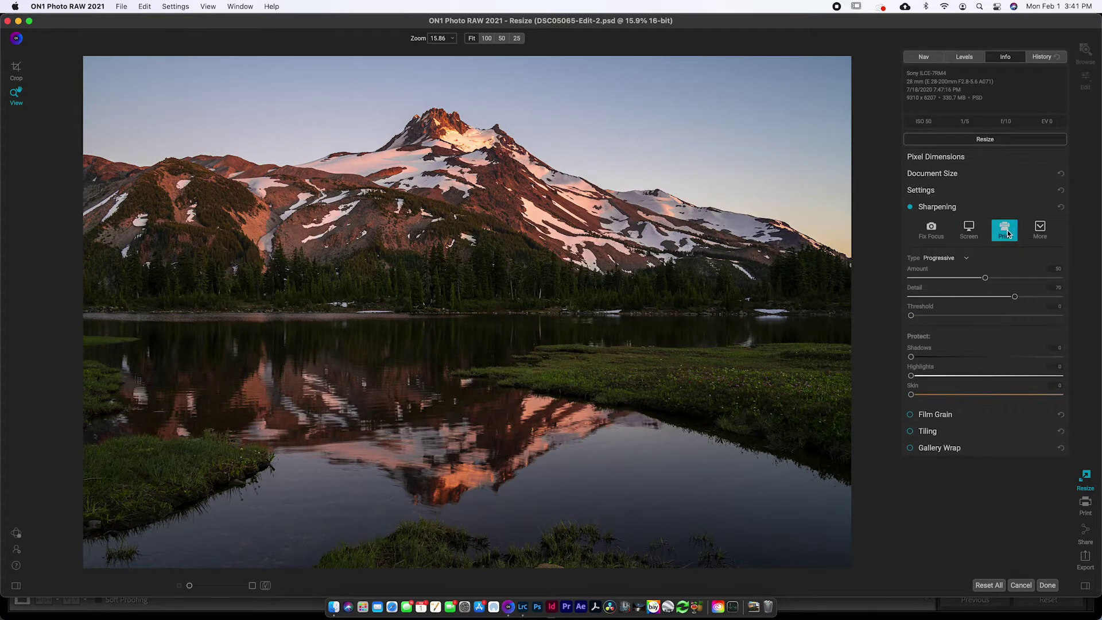
pyautogui.click(966, 259)
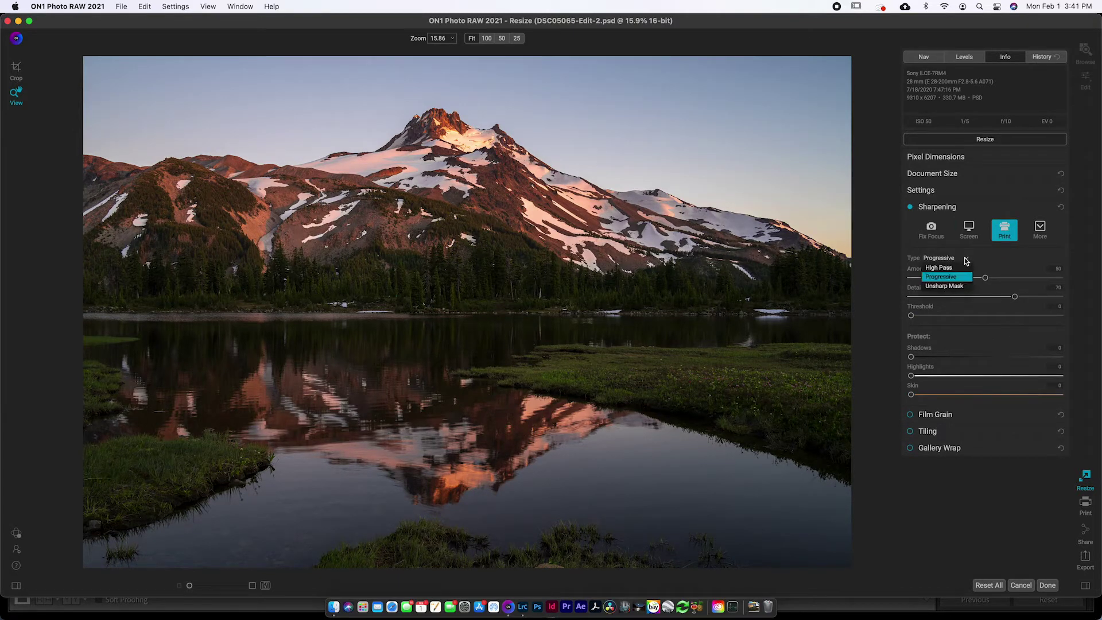
pyautogui.click(967, 261)
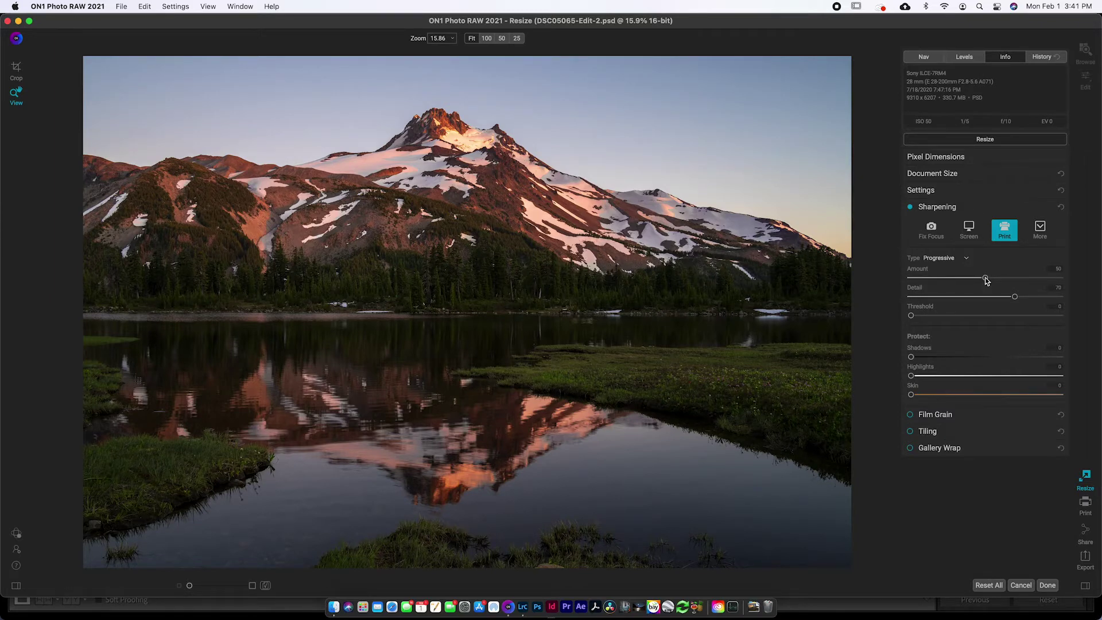
pyautogui.moveTo(984, 279); pyautogui.dragTo(1061, 286)
pyautogui.moveTo(1061, 286); pyautogui.dragTo(974, 287)
pyautogui.click(452, 39)
# Zoom the preview to 100% and check the 59.99 × 40 inch Document Size.
pyautogui.doubleClick(442, 39)
pyautogui.press('BackSpace')
pyautogui.write('100')
pyautogui.press('Return')
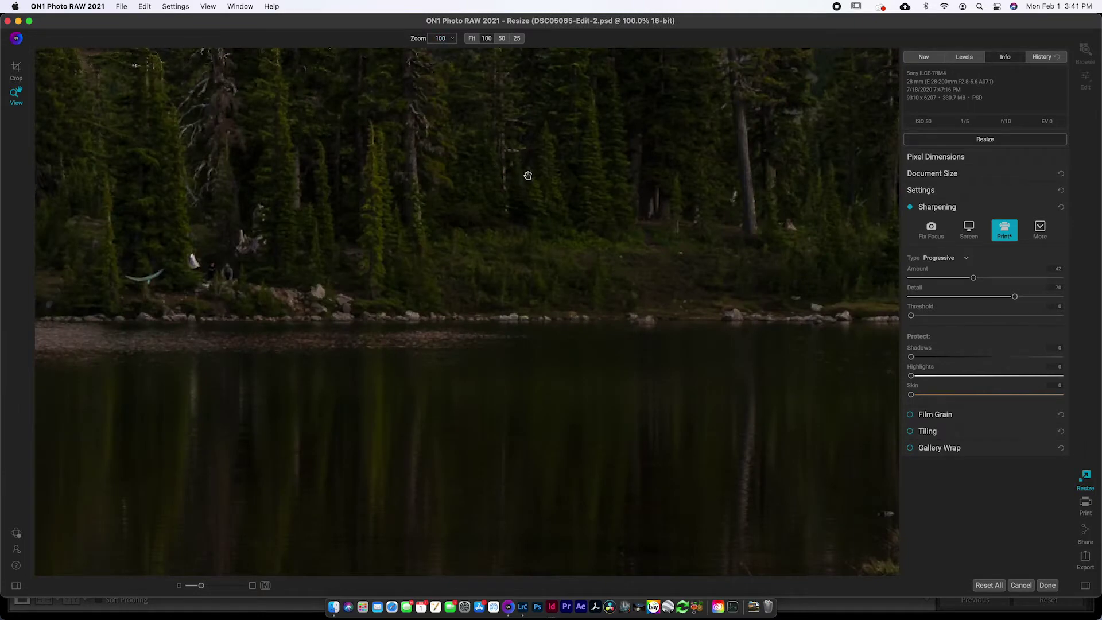
pyautogui.click(934, 173)
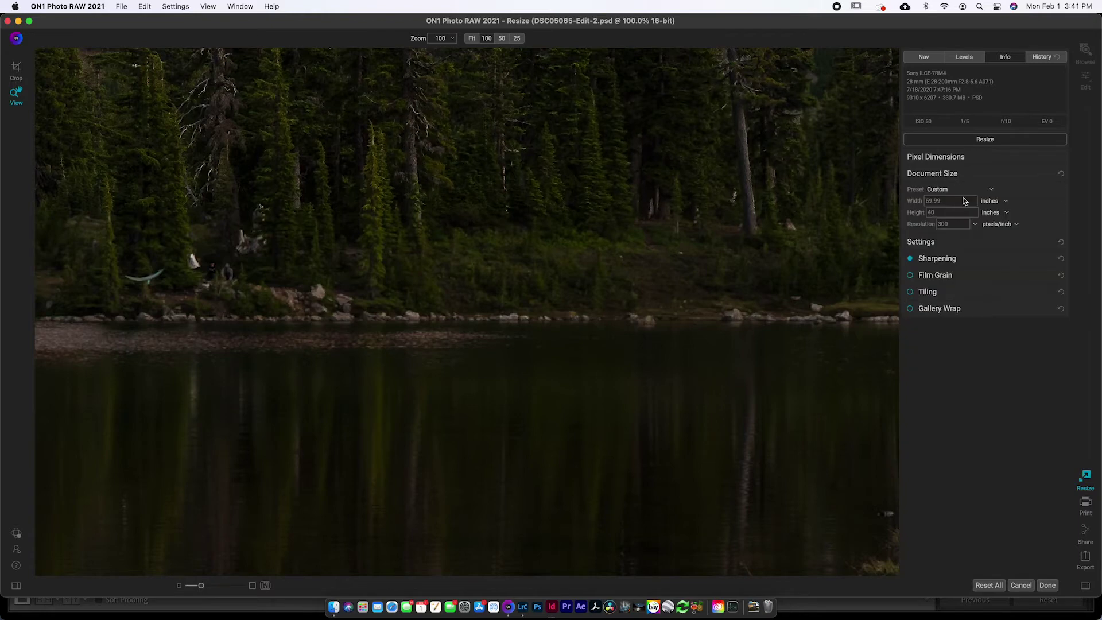
pyautogui.click(935, 213)
pyautogui.click(940, 259)
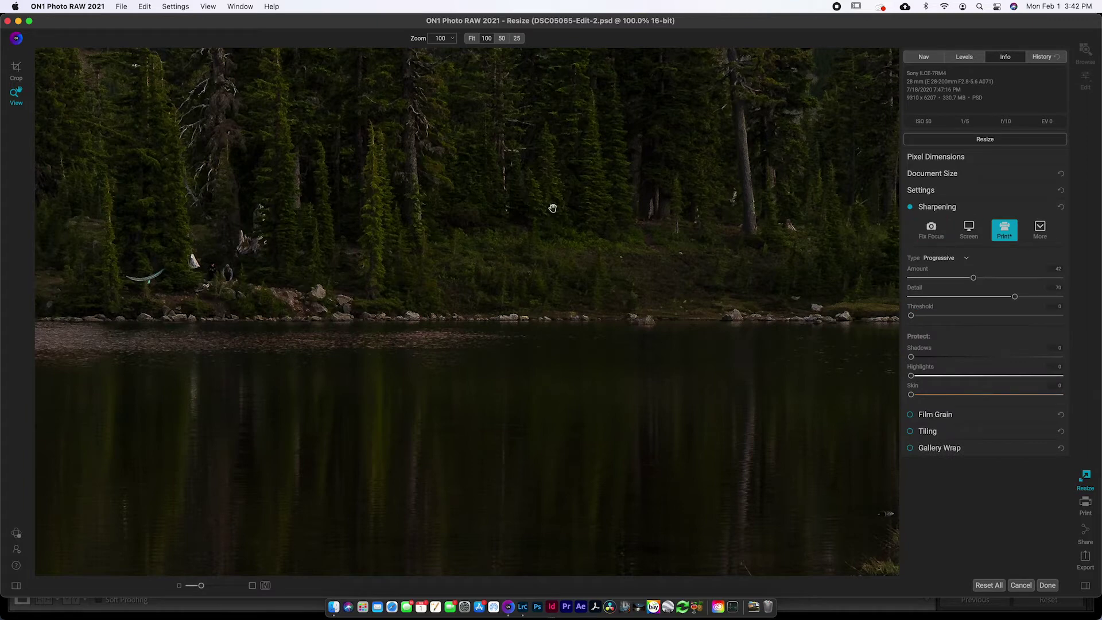
# Pan the 100% view to the snowy slopes and summit, then max sharpening Detail and Amount at 100.
pyautogui.moveTo(534, 278); pyautogui.dragTo(494, 455)
pyautogui.moveTo(612, 287); pyautogui.dragTo(427, 568)
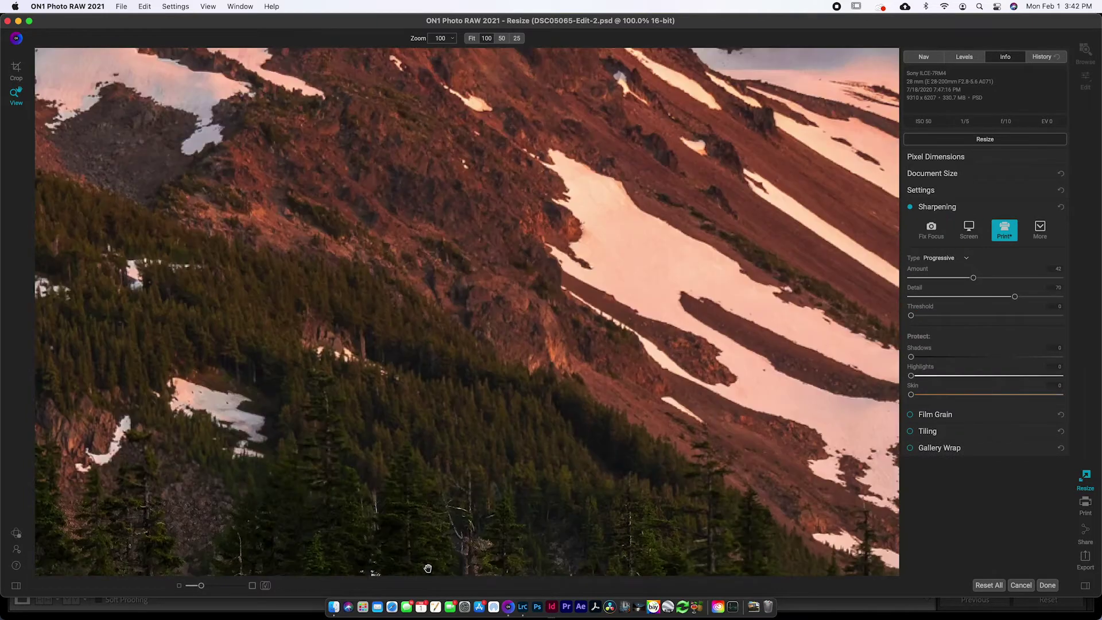
pyautogui.moveTo(619, 208); pyautogui.dragTo(512, 496)
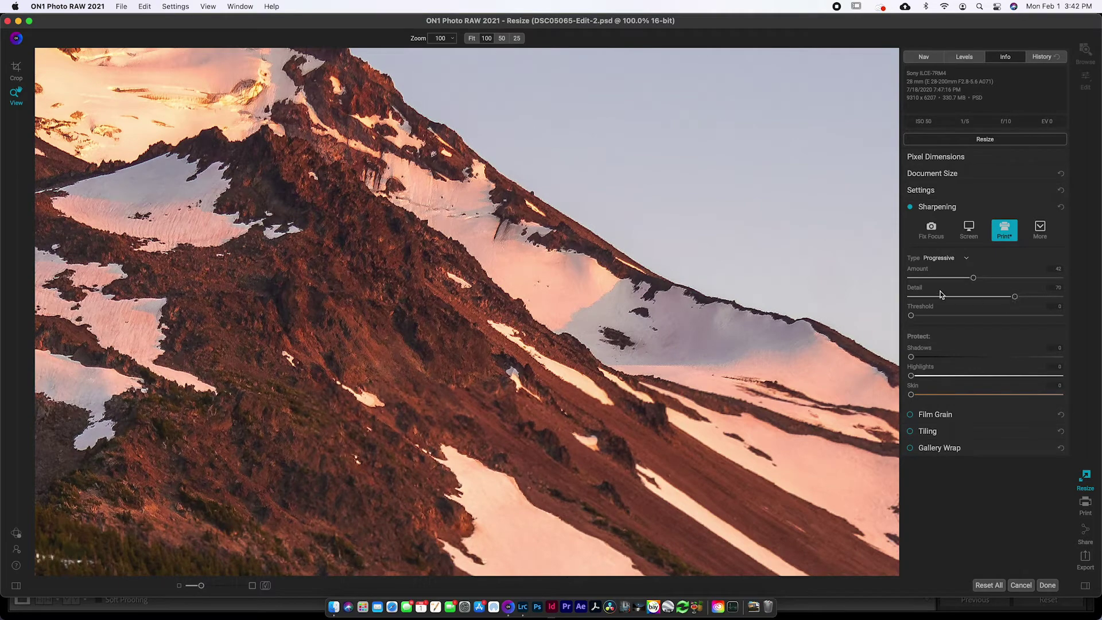
pyautogui.moveTo(1014, 296); pyautogui.dragTo(1073, 301)
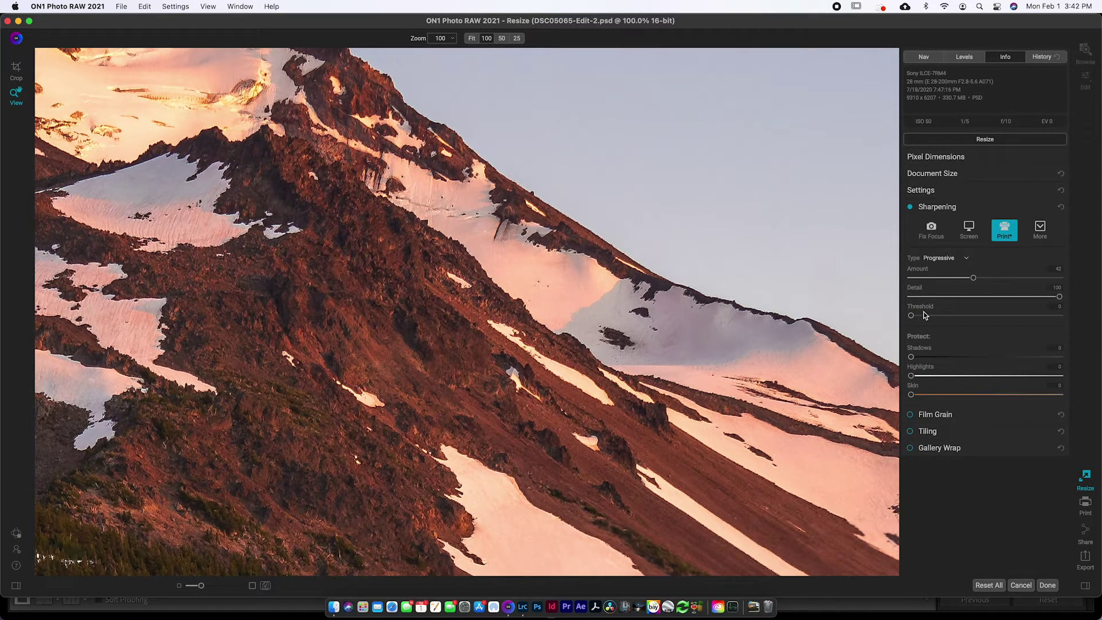
pyautogui.moveTo(973, 278); pyautogui.dragTo(1054, 278)
pyautogui.moveTo(986, 278); pyautogui.dragTo(1093, 290)
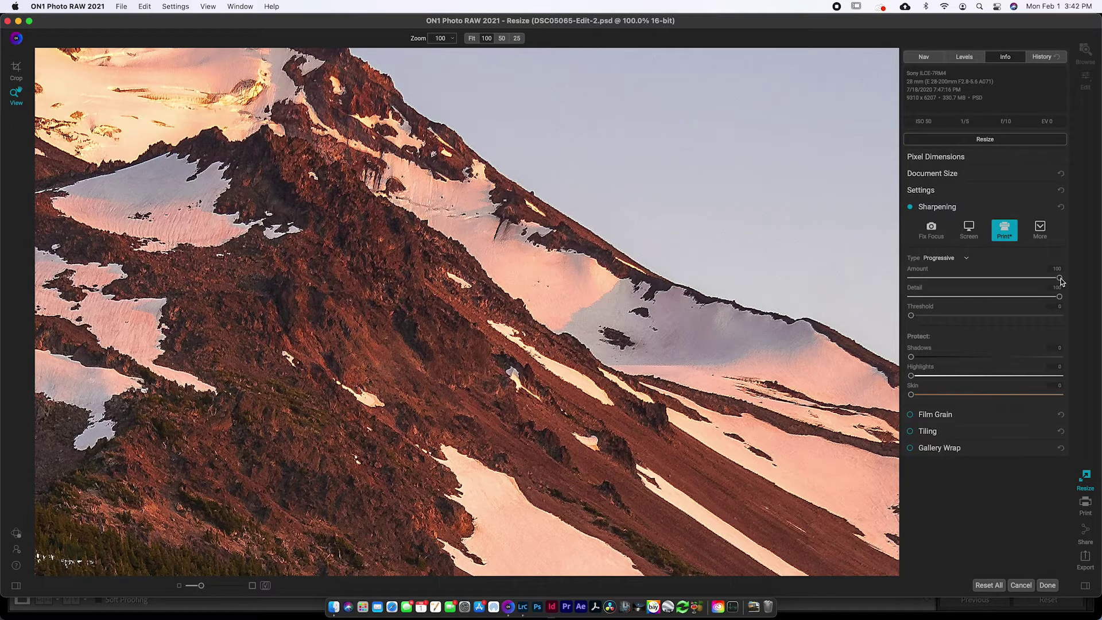
# Lower sharpening Amount to 48 and raise Threshold to 14.
pyautogui.moveTo(1060, 280); pyautogui.dragTo(1001, 282)
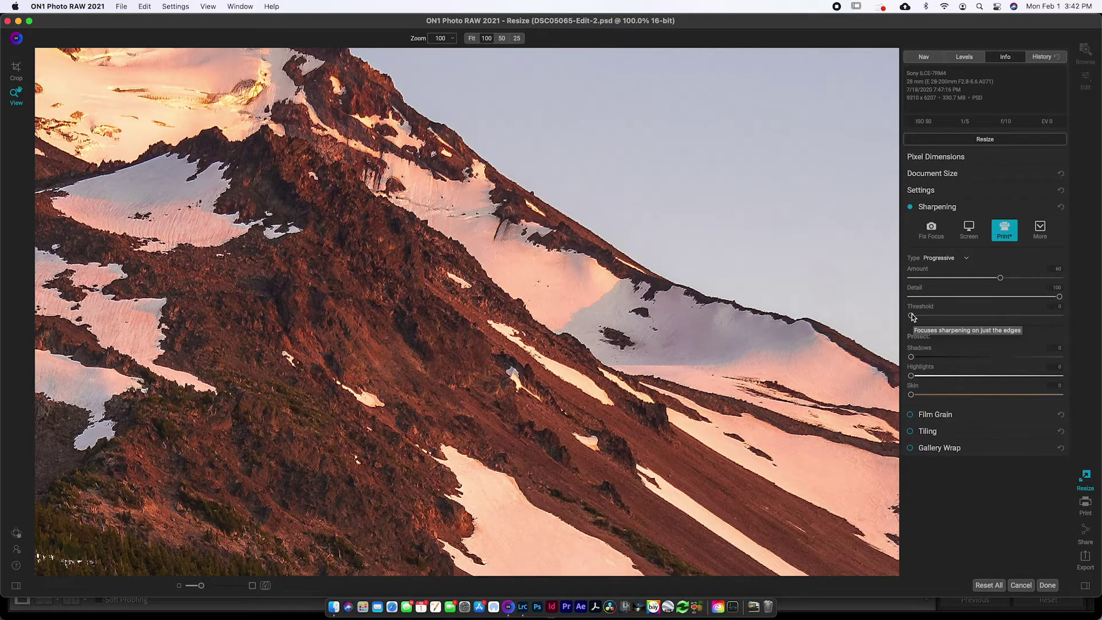
pyautogui.moveTo(911, 315); pyautogui.dragTo(936, 315)
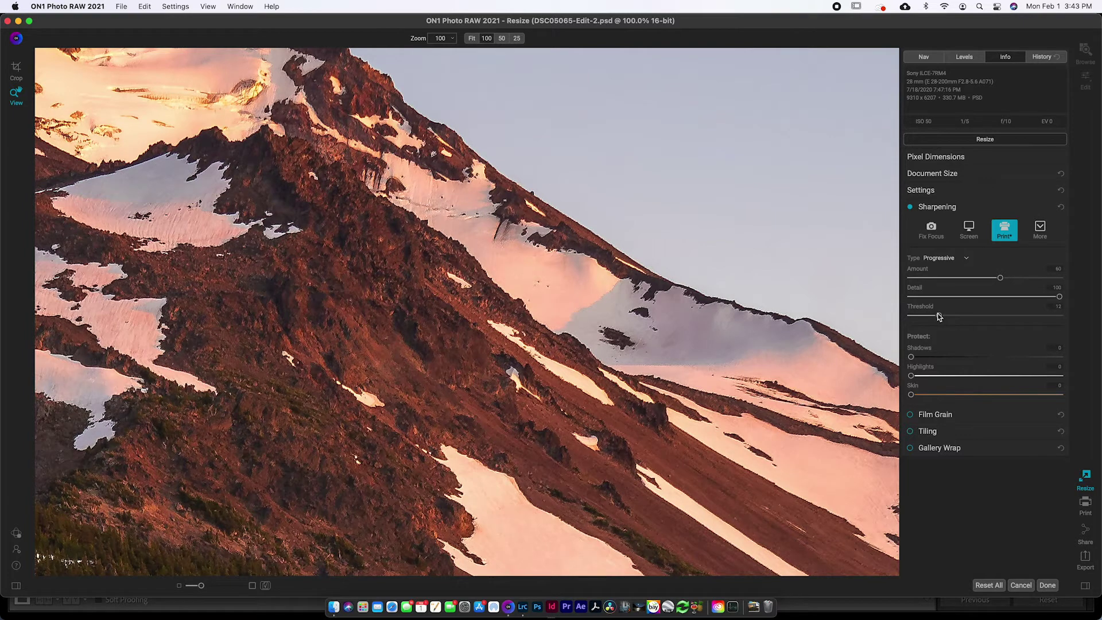
pyautogui.moveTo(938, 316)
pyautogui.mouseDown()
pyautogui.moveTo(1100, 319)
pyautogui.moveTo(949, 322)
pyautogui.mouseUp()
pyautogui.moveTo(1001, 280); pyautogui.dragTo(983, 281)
# Toggle sharpening off and on repeatedly to compare against the unsharpened image.
pyautogui.click(910, 208)
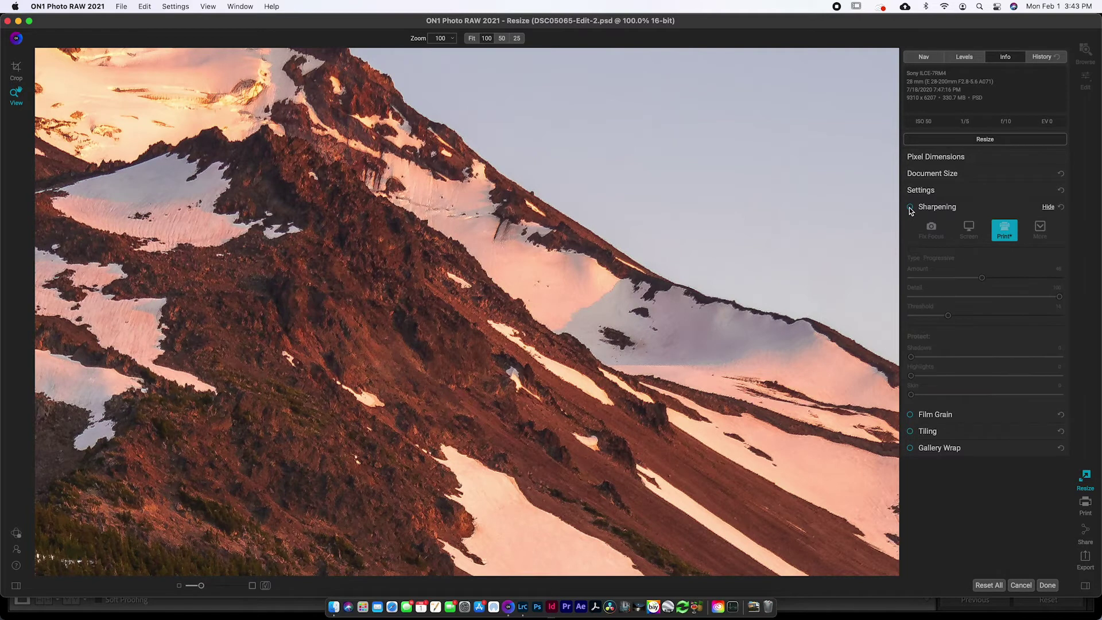
pyautogui.click(910, 208)
pyautogui.click(910, 208)
pyautogui.click(910, 208)
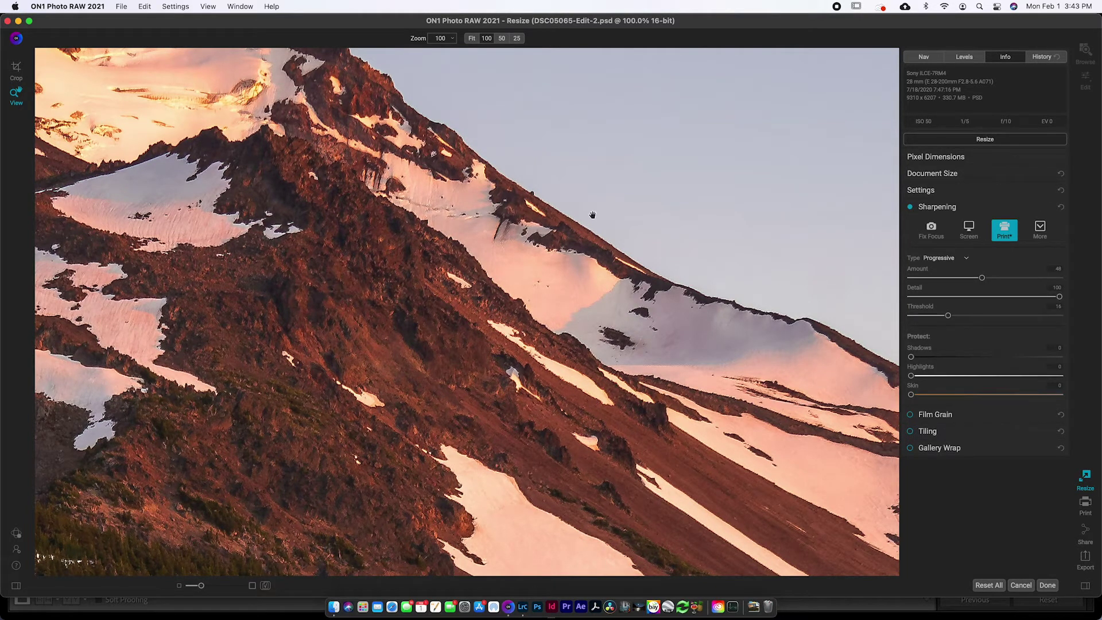
pyautogui.click(911, 208)
pyautogui.click(911, 208)
pyautogui.click(910, 207)
pyautogui.click(911, 208)
pyautogui.moveTo(387, 215); pyautogui.dragTo(579, 323)
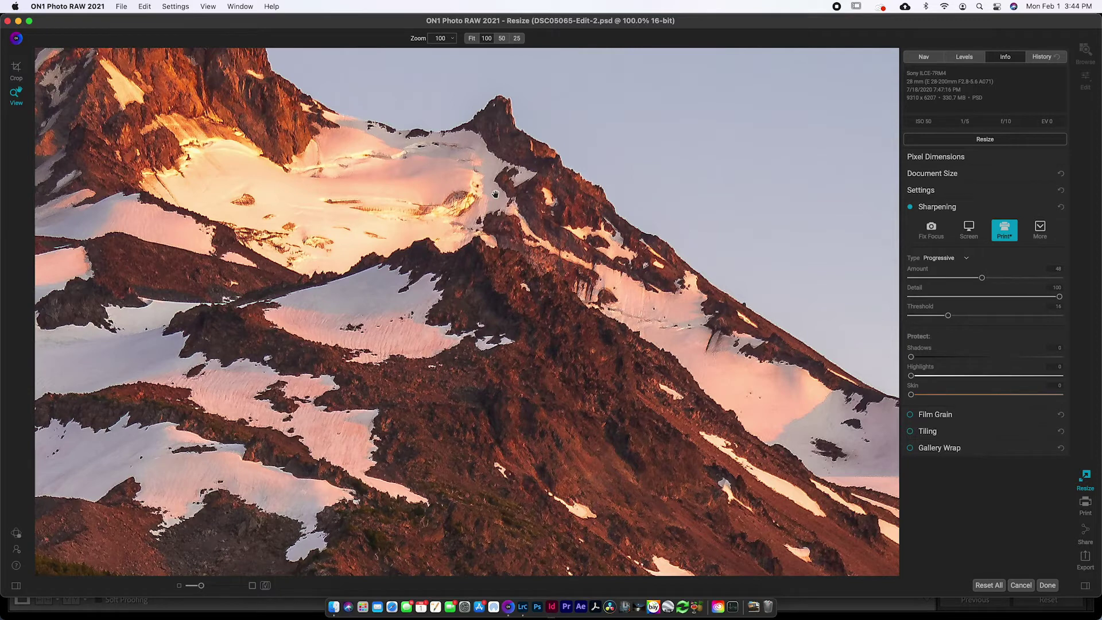
pyautogui.click(495, 194)
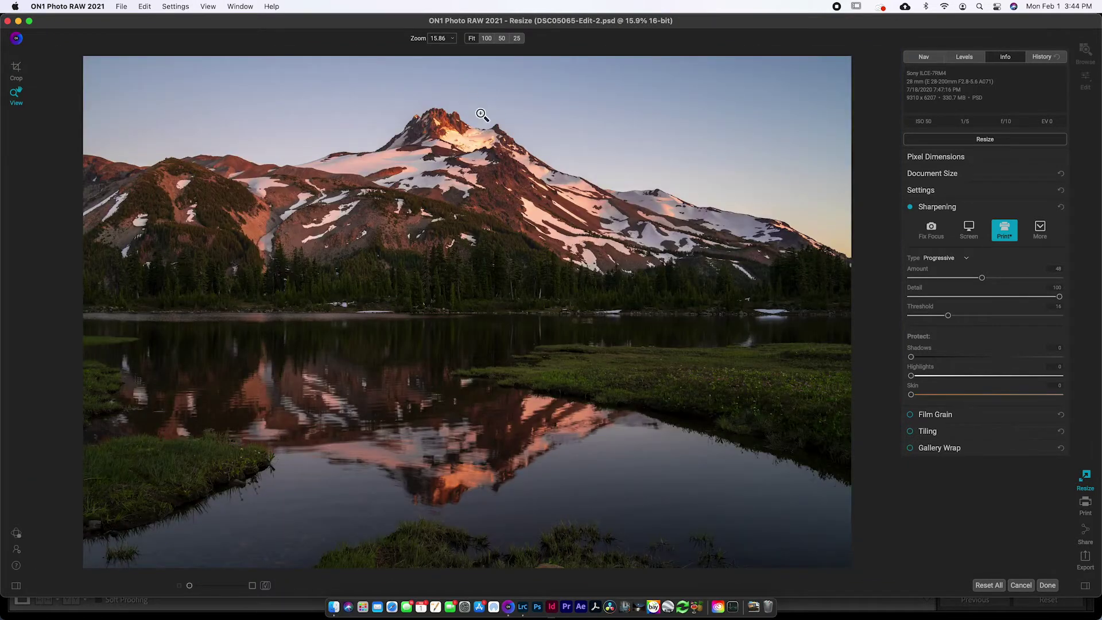
pyautogui.click(909, 207)
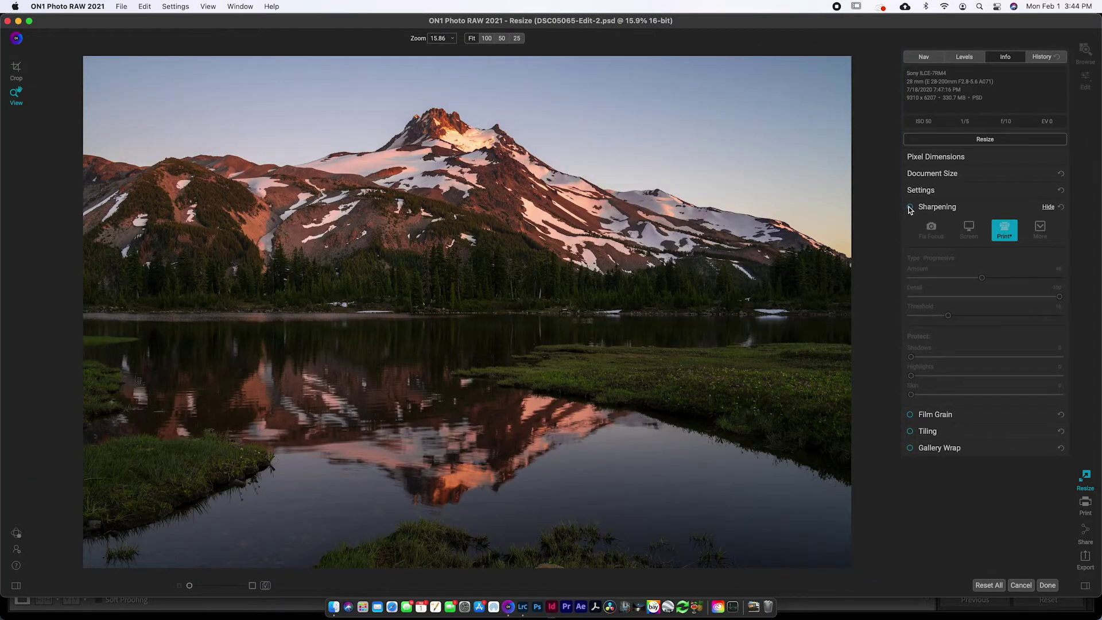
pyautogui.click(909, 208)
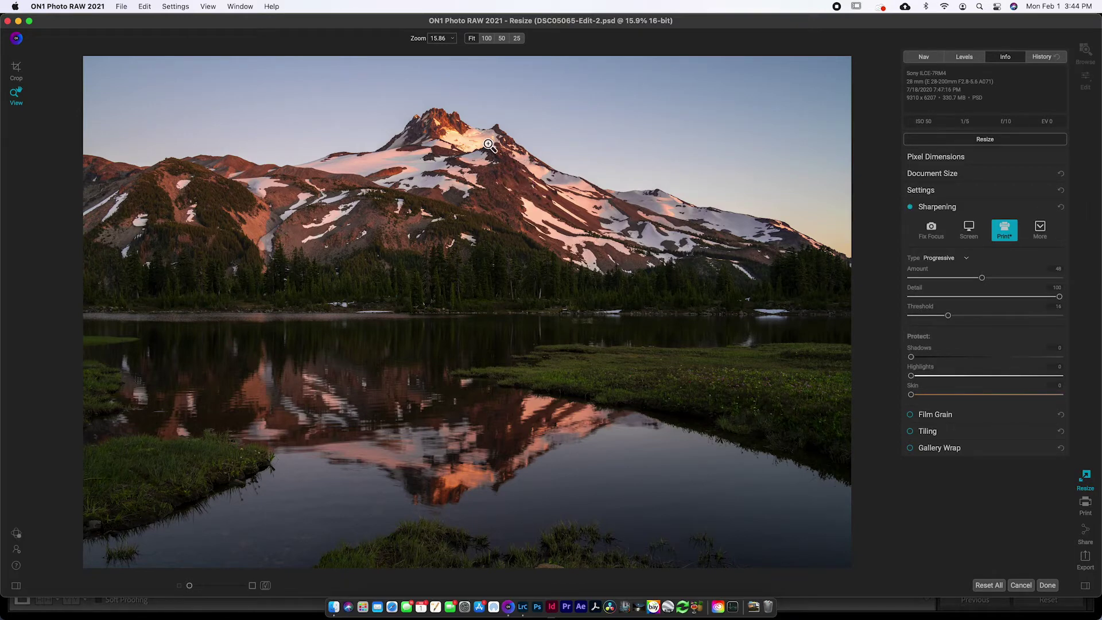
pyautogui.click(440, 38)
pyautogui.press('BackSpace')
pyautogui.write('100')
pyautogui.press('Return')
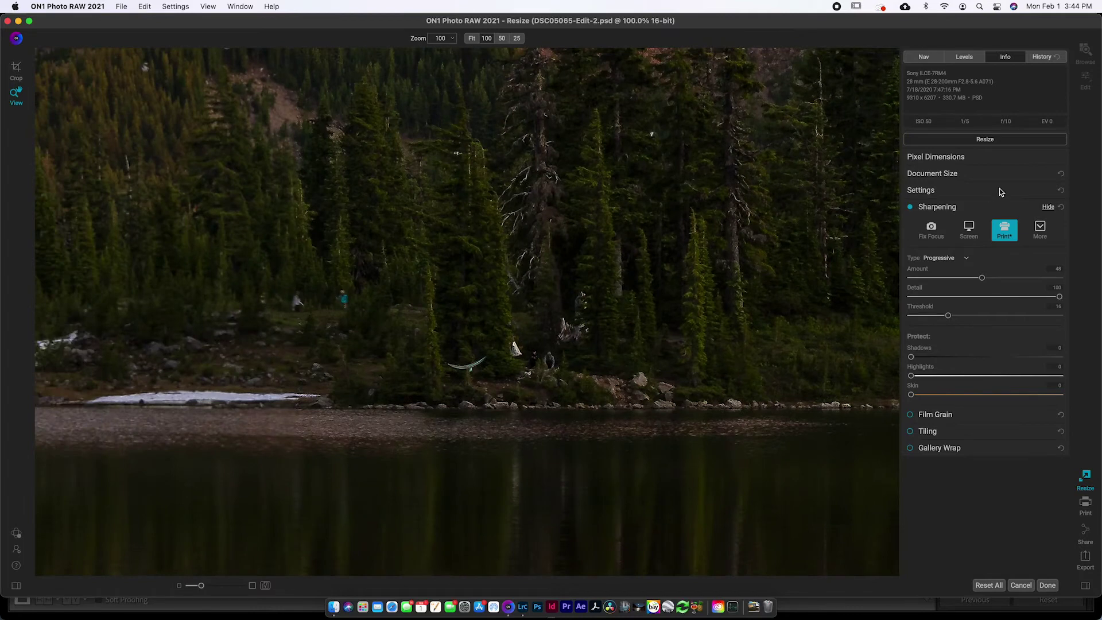
pyautogui.click(910, 208)
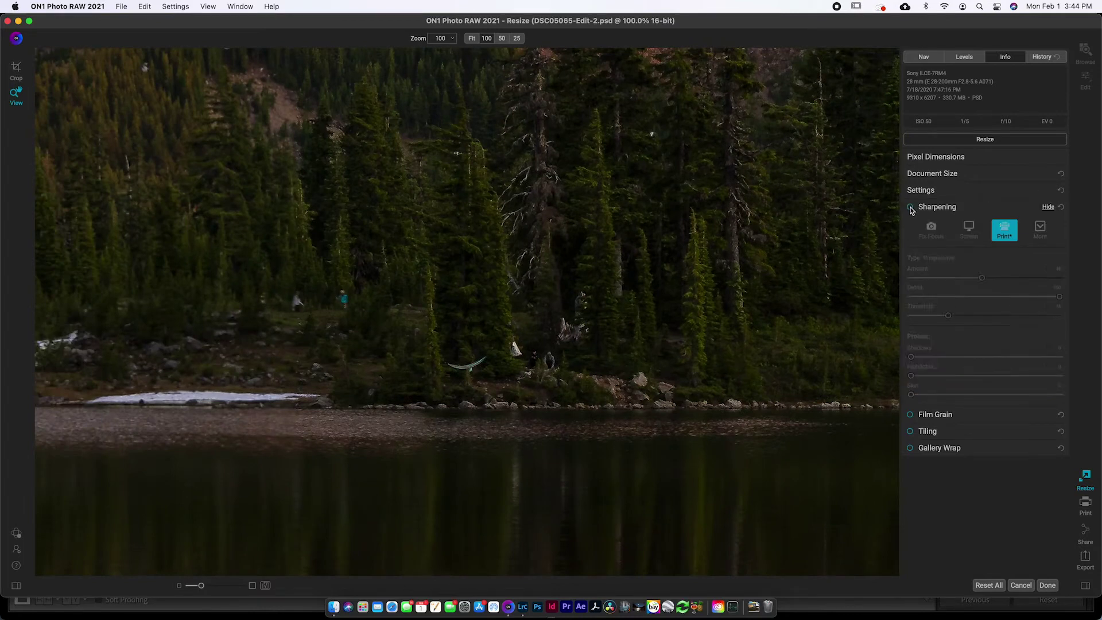
pyautogui.click(910, 208)
pyautogui.moveTo(787, 194); pyautogui.dragTo(308, 415)
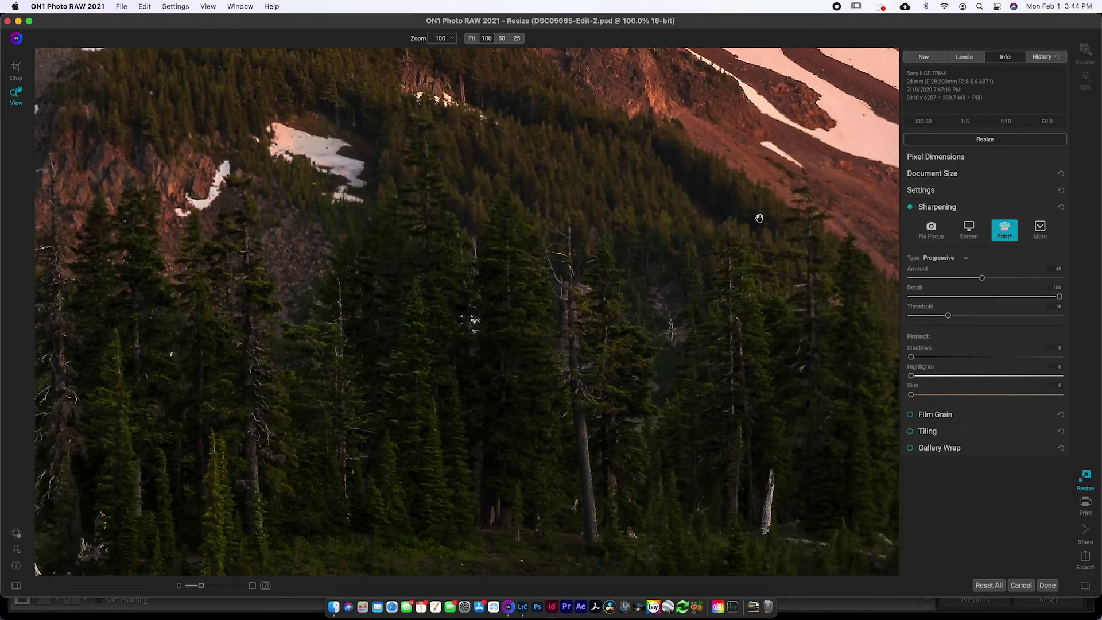
pyautogui.moveTo(941, 208)
pyautogui.moveTo(921, 187)
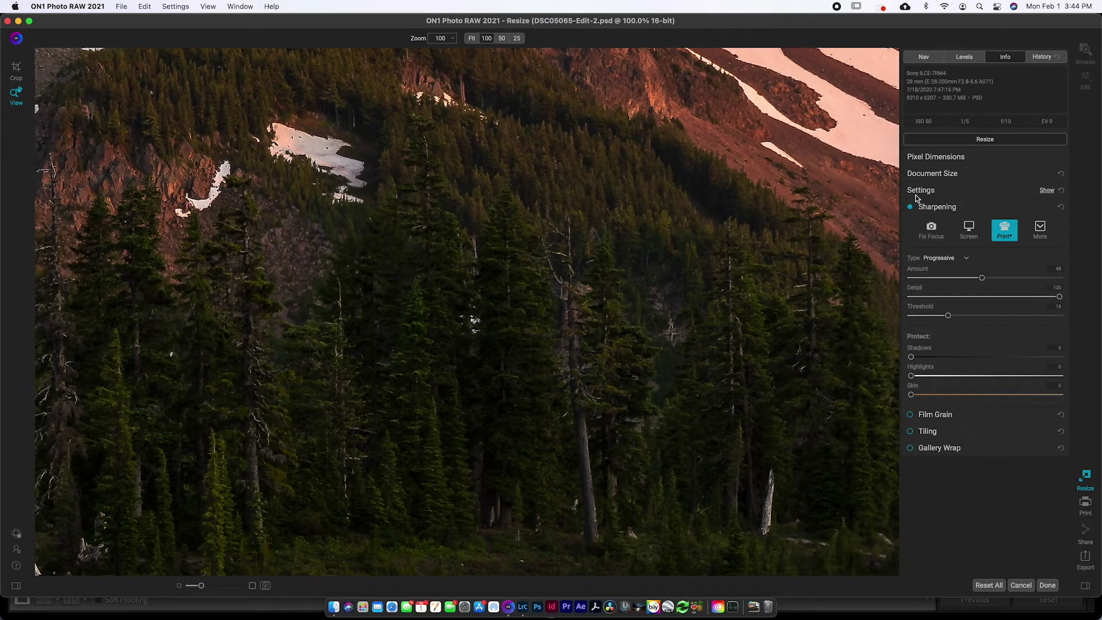
pyautogui.click(910, 208)
pyautogui.click(910, 207)
pyautogui.click(910, 207)
pyautogui.click(910, 207)
# Pan to the snowy slopes and set sharpening Highlights protection to about 10.
pyautogui.moveTo(782, 150); pyautogui.dragTo(320, 318)
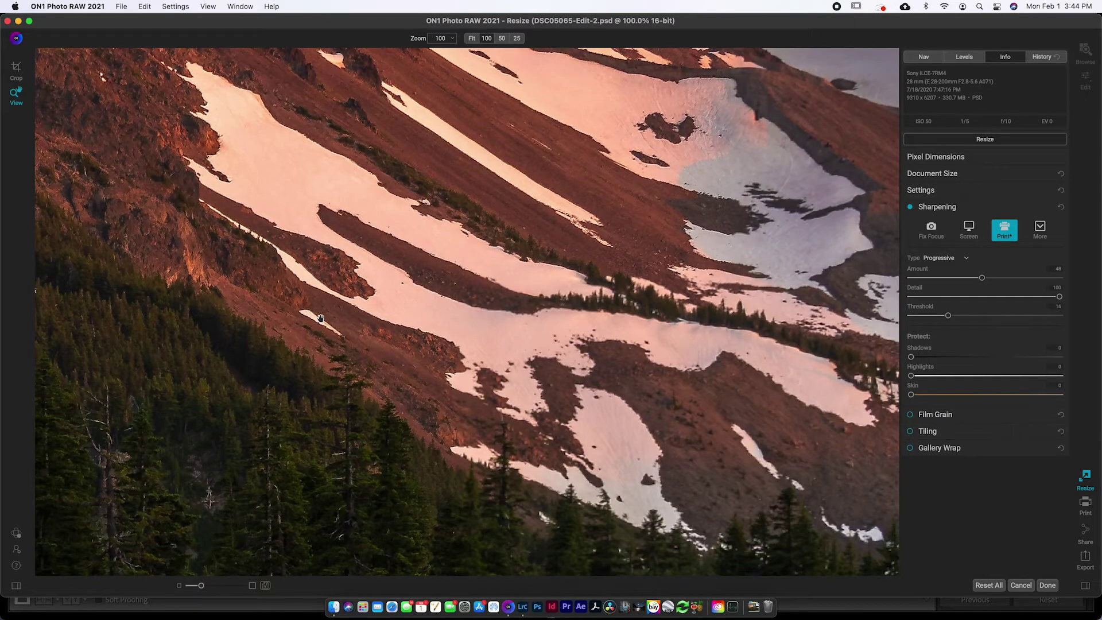
pyautogui.moveTo(612, 150); pyautogui.dragTo(573, 457)
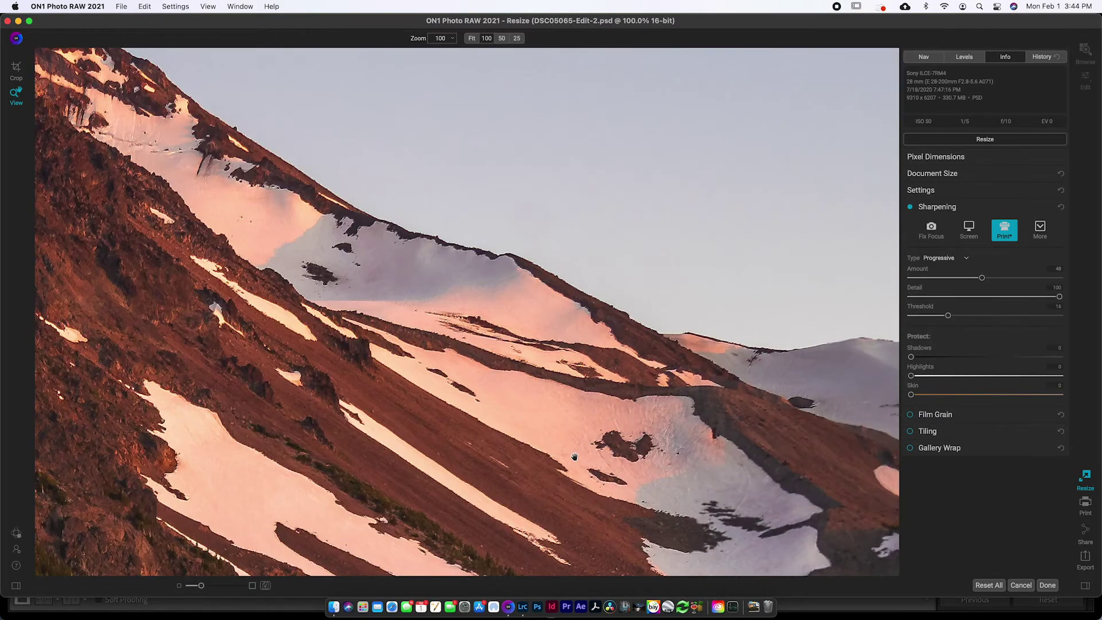
pyautogui.moveTo(573, 457); pyautogui.dragTo(695, 307)
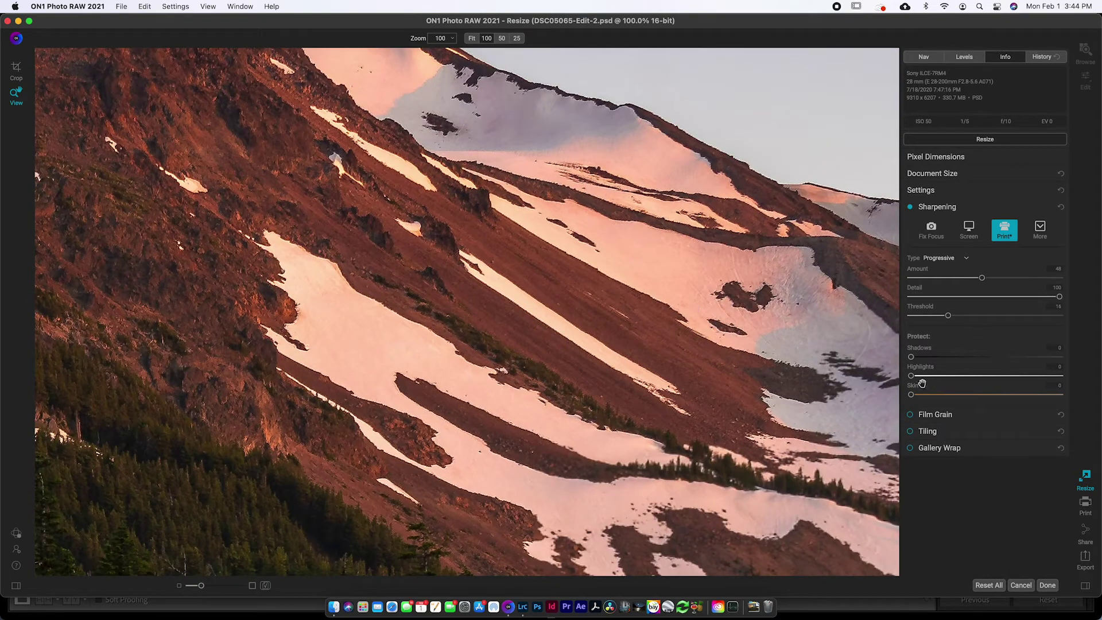
pyautogui.moveTo(912, 376); pyautogui.dragTo(1059, 375)
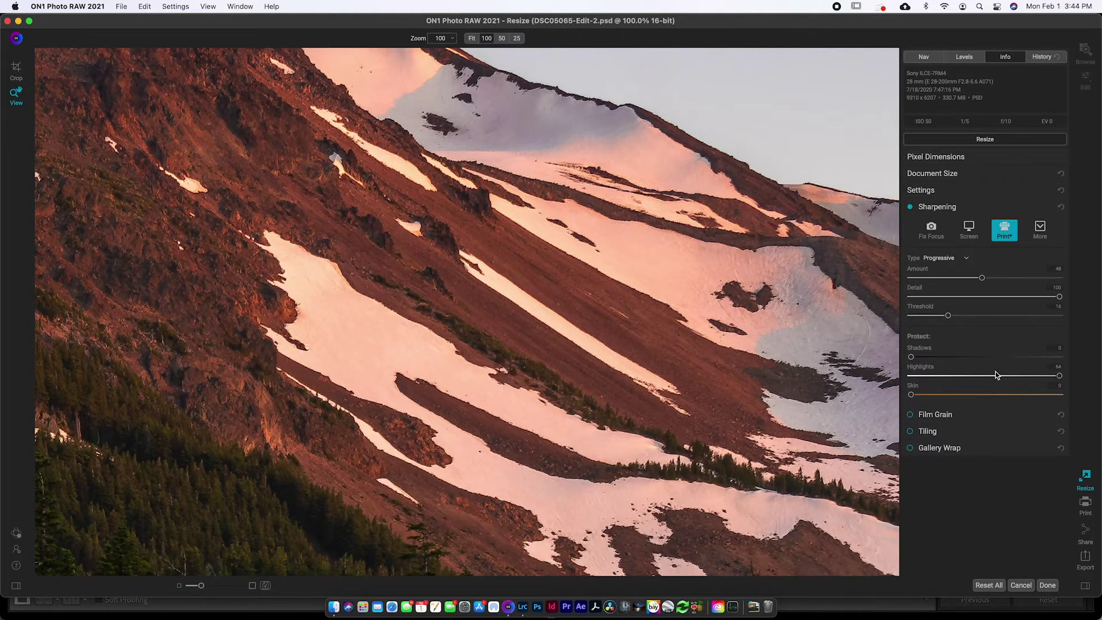
pyautogui.moveTo(1059, 376); pyautogui.dragTo(918, 376)
pyautogui.moveTo(911, 376); pyautogui.dragTo(1099, 382)
pyautogui.moveTo(1058, 376); pyautogui.dragTo(950, 357)
# Fit the photo, then inspect the forest and lake shore at 100% with sharpening off.
pyautogui.click(642, 370)
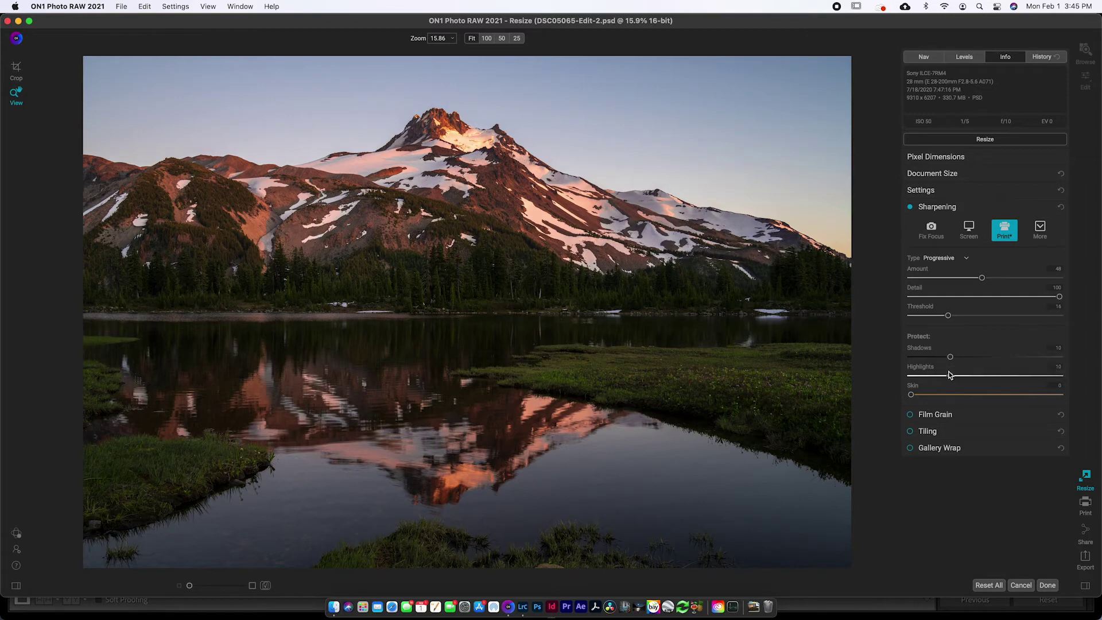
pyautogui.click(780, 273)
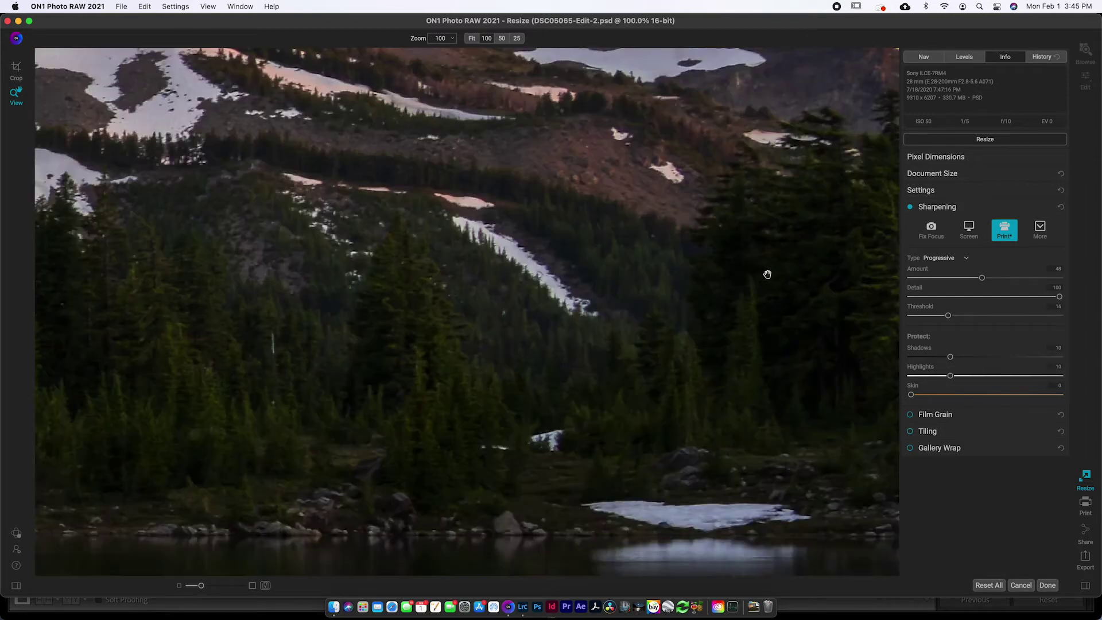
pyautogui.moveTo(762, 274); pyautogui.dragTo(463, 264)
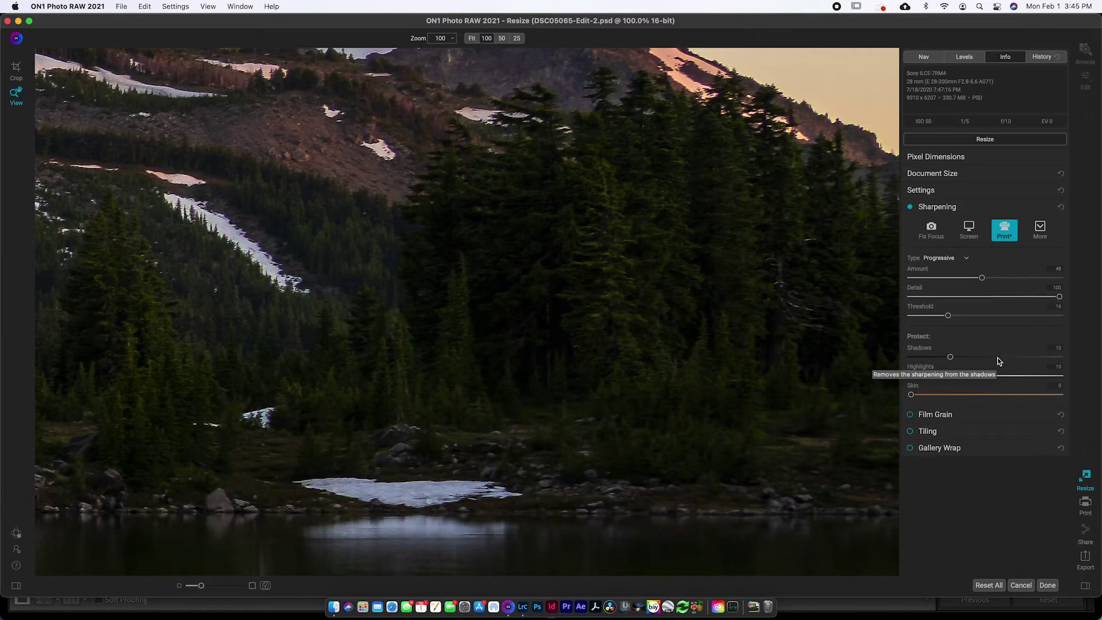
pyautogui.click(909, 208)
# Re-enable sharpening, fit the photo, and set the export file type to TIFF.
pyautogui.click(909, 207)
pyautogui.click(661, 273)
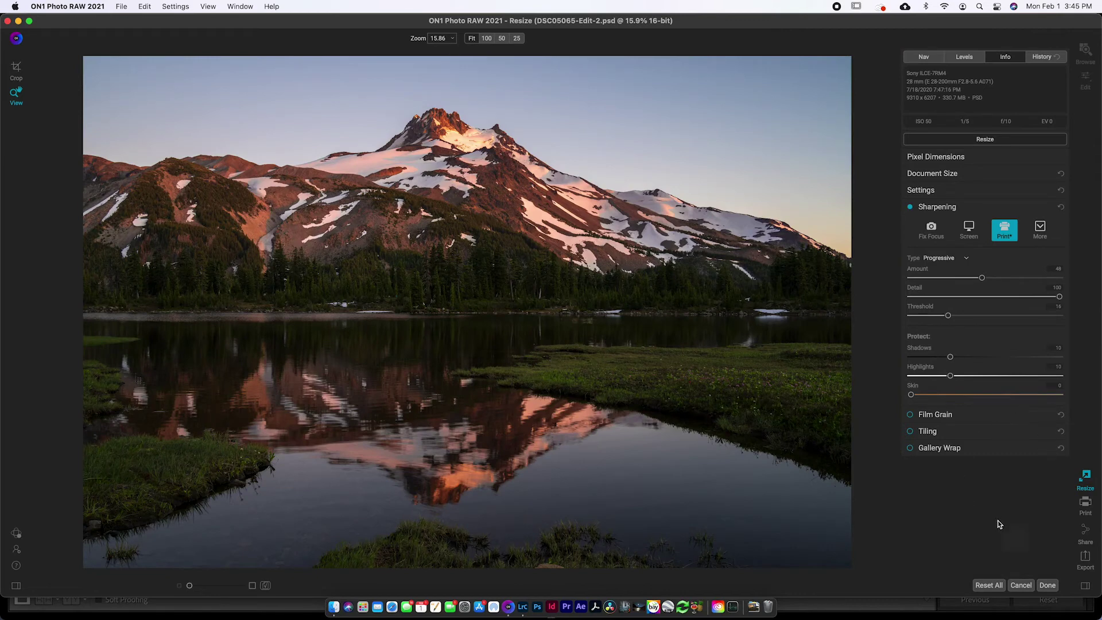
pyautogui.click(1085, 558)
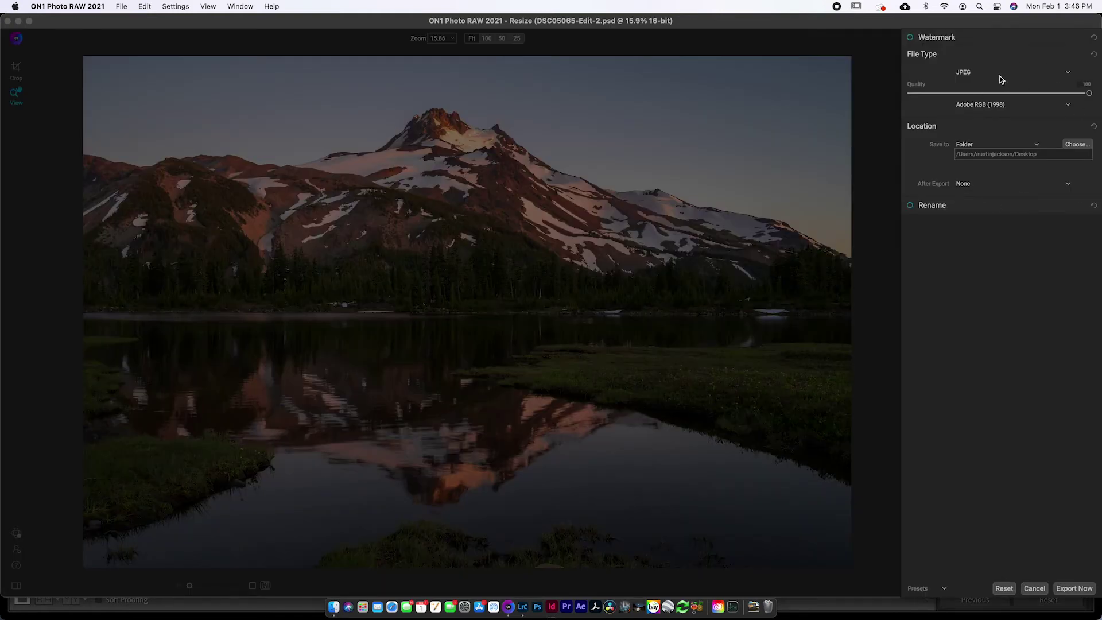
pyautogui.click(1068, 73)
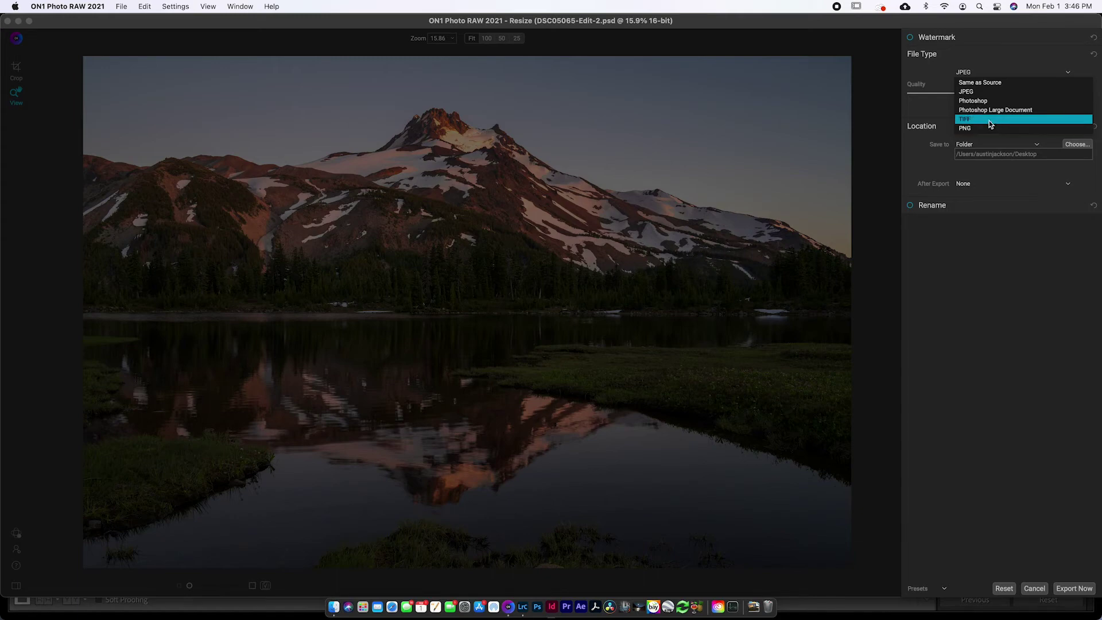
pyautogui.click(970, 118)
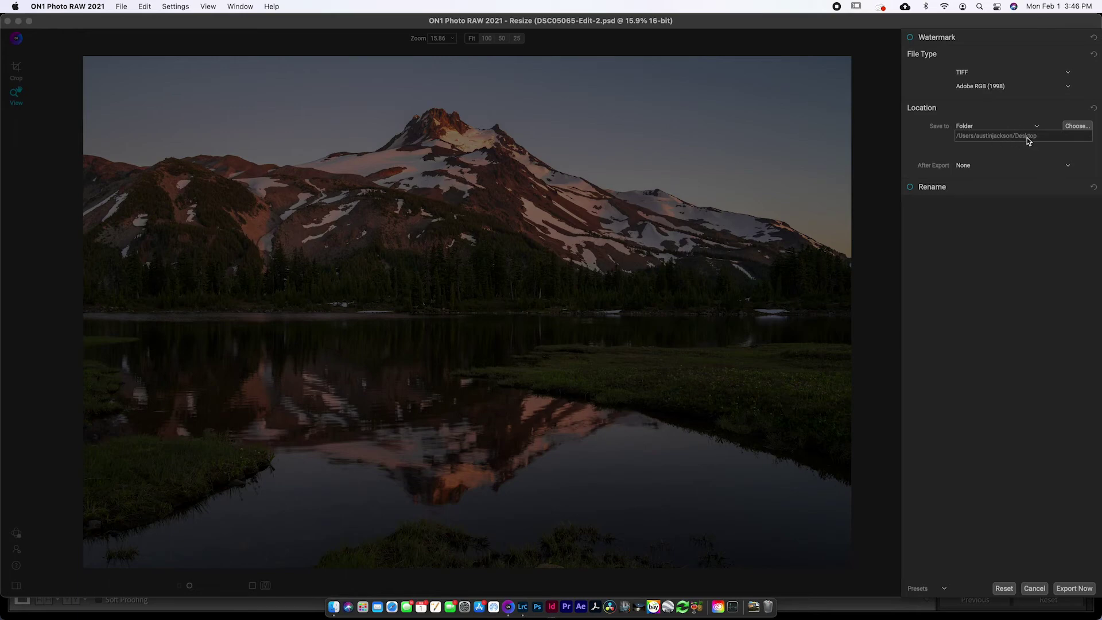
# Enable Rename, keep the file name as Current Name, then cancel the Export panel.
pyautogui.click(909, 186)
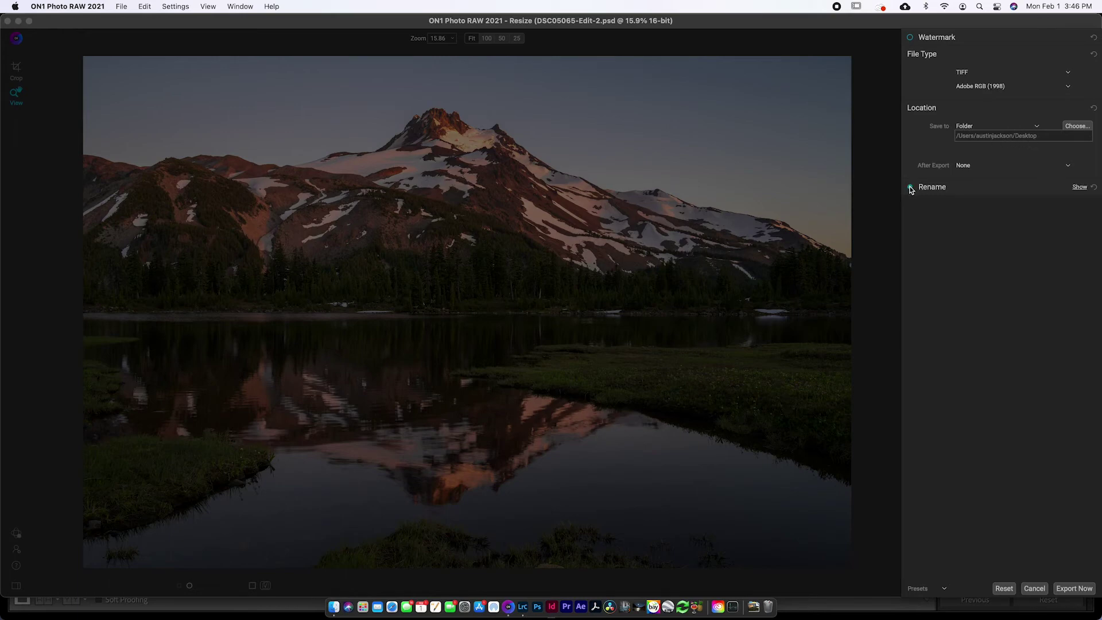
pyautogui.click(958, 189)
pyautogui.click(982, 227)
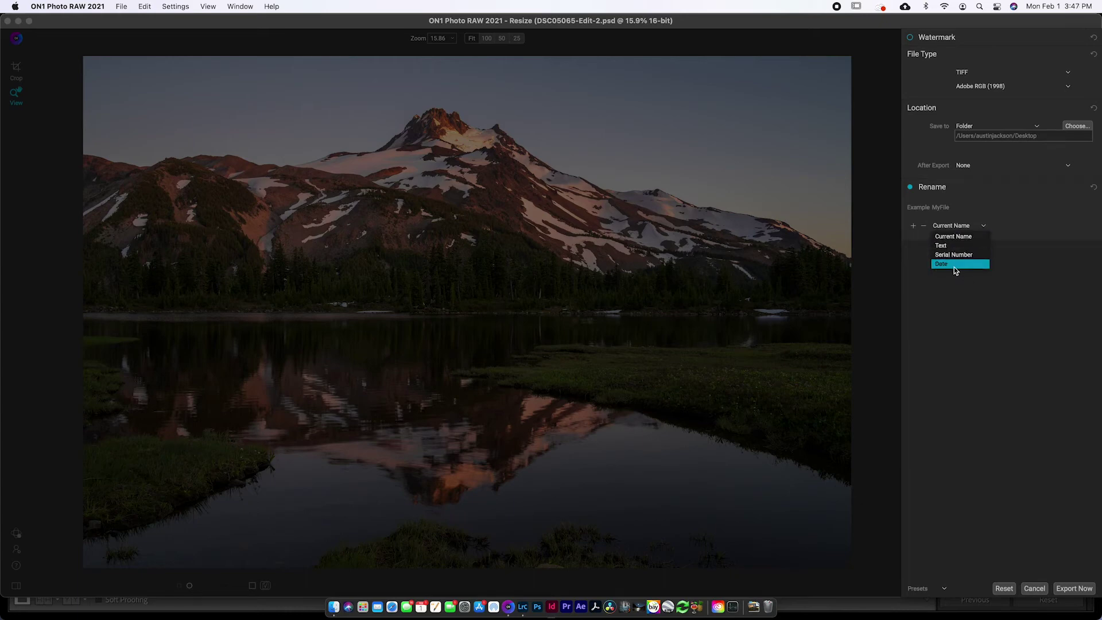
pyautogui.click(950, 294)
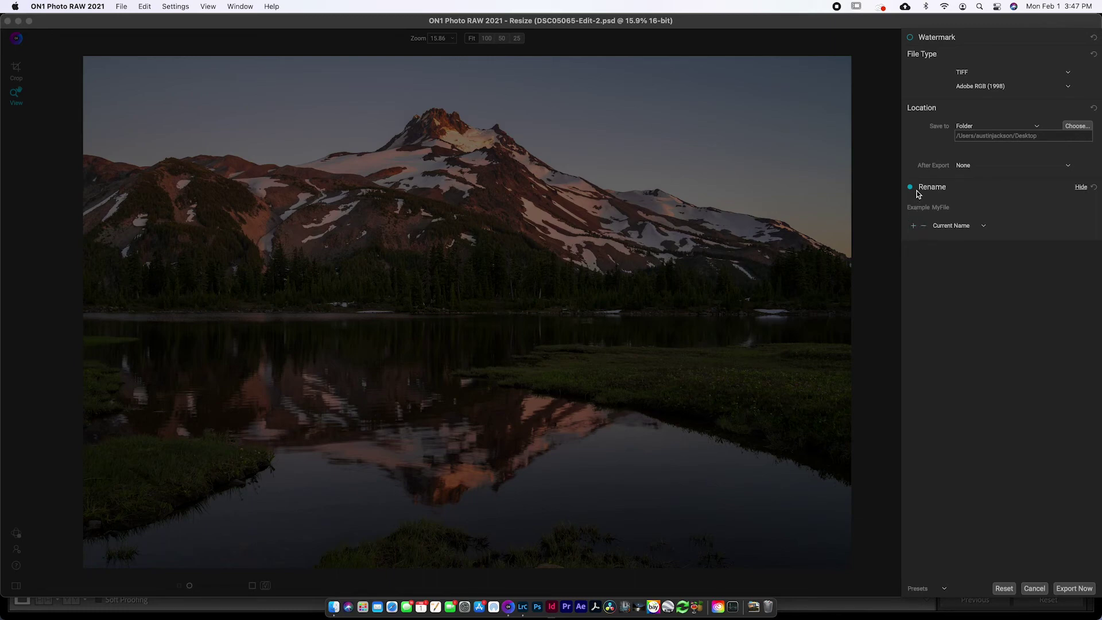
pyautogui.press('Escape')
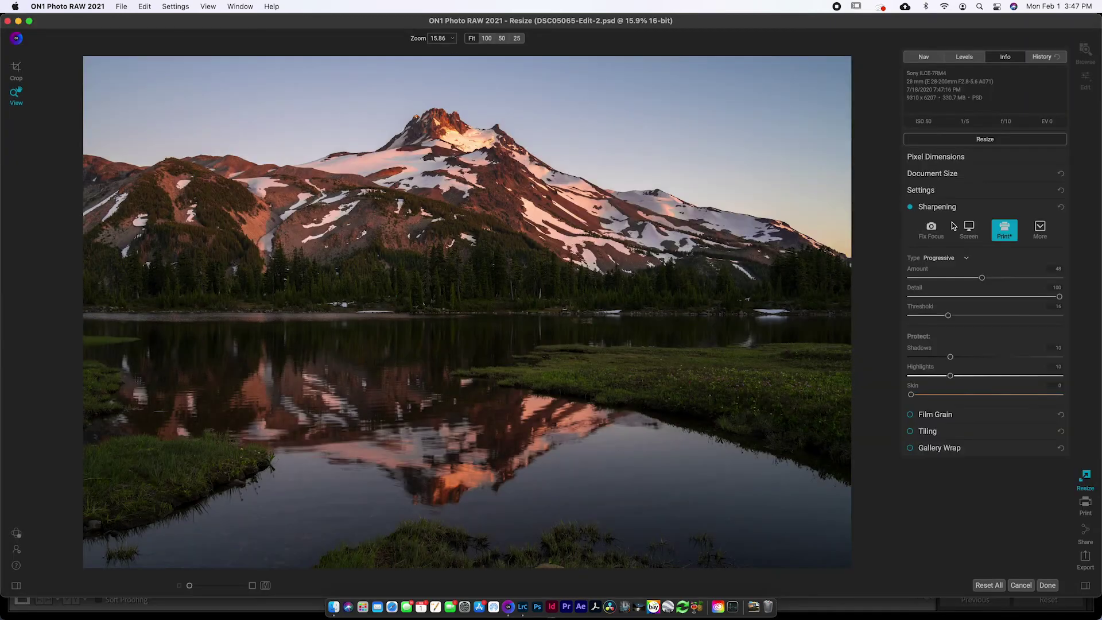
# Set the document height to 8 inches, giving 11.99 × 8 inches at 300 pixels/inch.
pyautogui.click(937, 175)
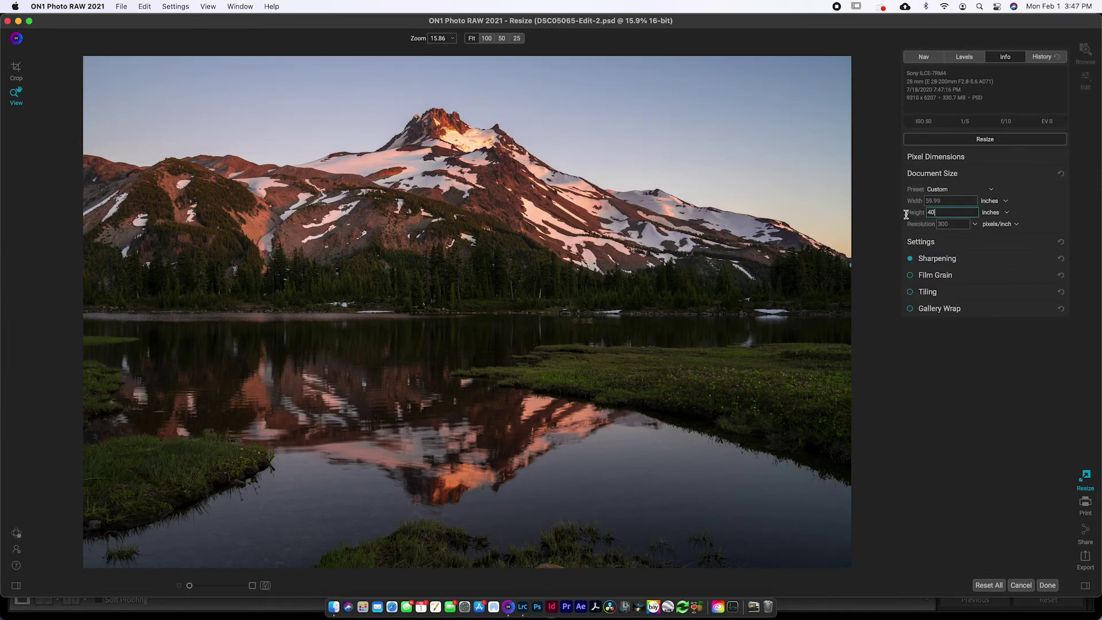
pyautogui.moveTo(948, 213); pyautogui.dragTo(920, 216)
pyautogui.write('8')
pyautogui.press('Return')
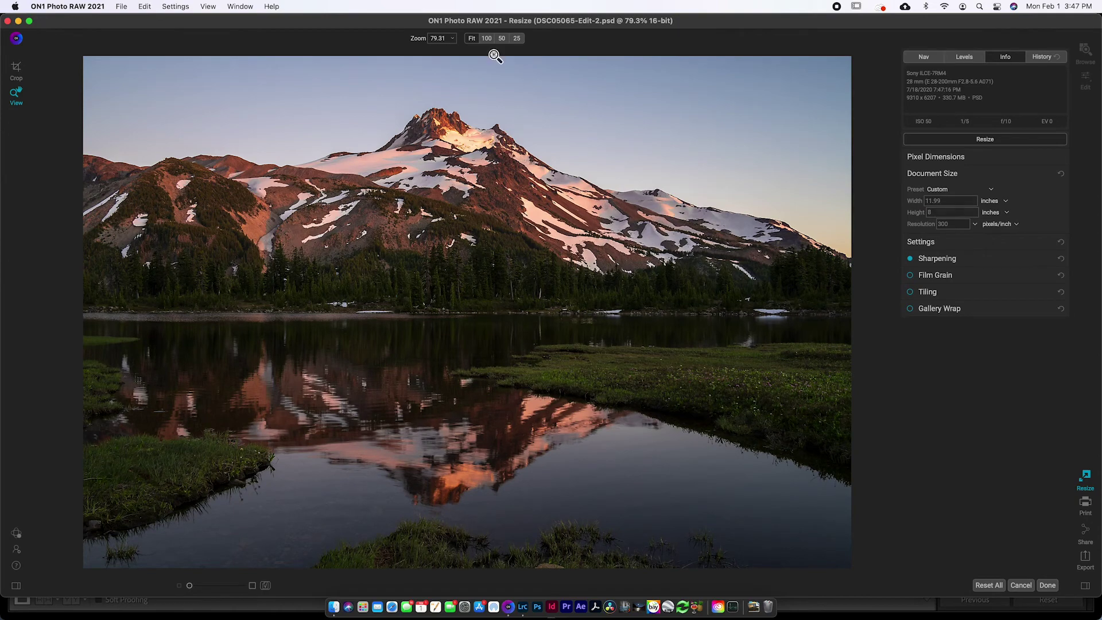
# Zoom the photo to 100% and show the Sharpening settings again.
pyautogui.click(441, 39)
pyautogui.doubleClick(440, 38)
pyautogui.press('BackSpace')
pyautogui.write('100')
pyautogui.press('Return')
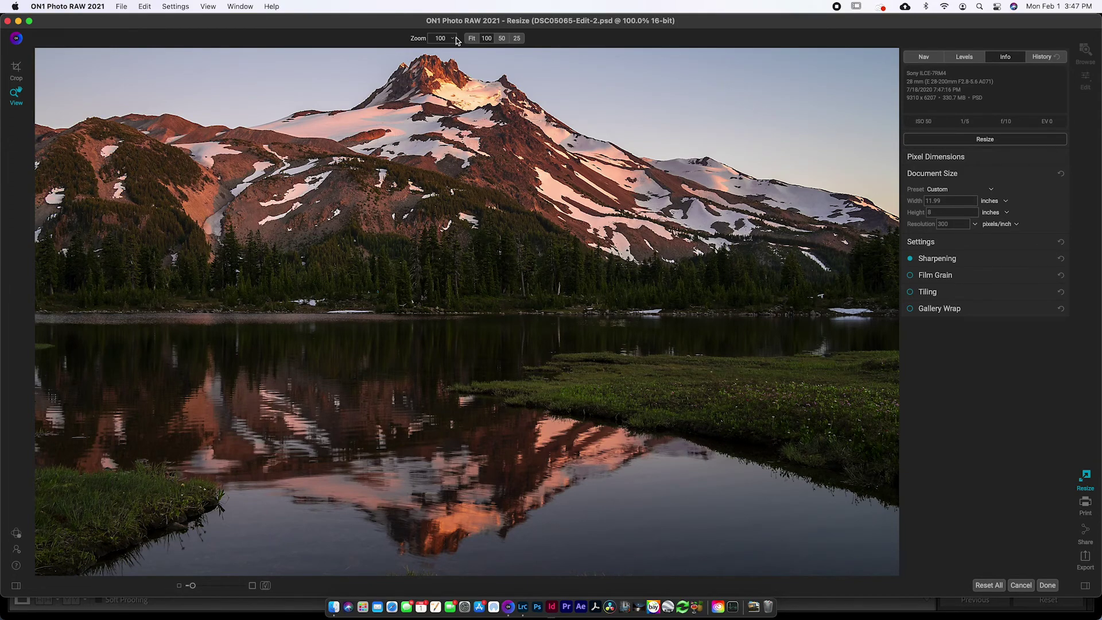
pyautogui.click(985, 259)
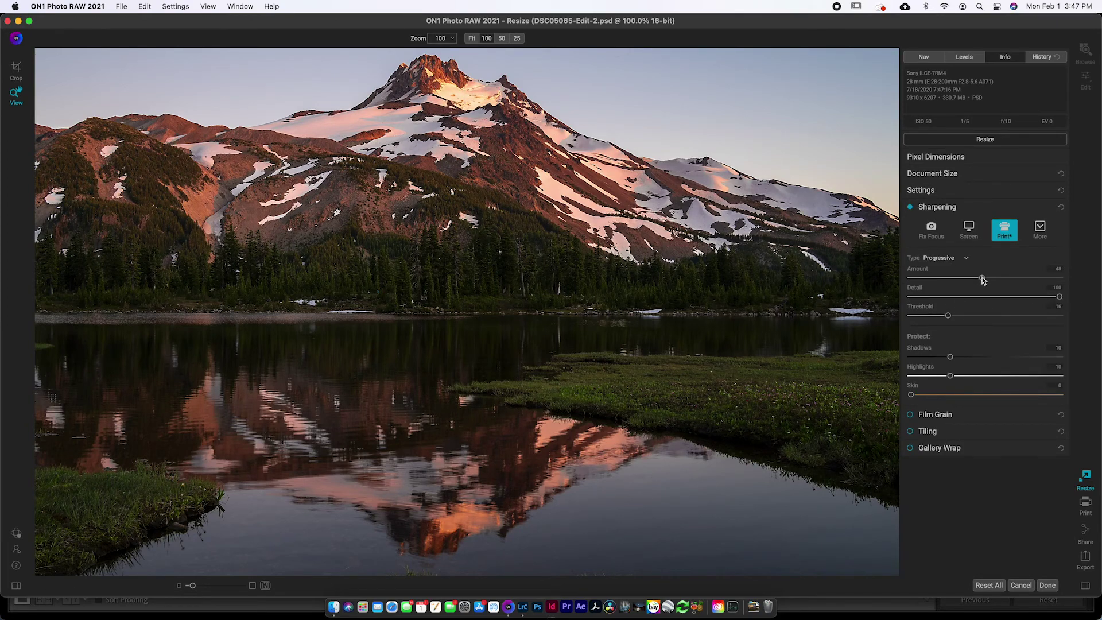
# Lower sharpening Amount to about 17, raise Threshold to 31, and toggle sharpening to compare.
pyautogui.moveTo(982, 280); pyautogui.dragTo(938, 279)
pyautogui.moveTo(948, 318); pyautogui.dragTo(983, 322)
pyautogui.click(910, 207)
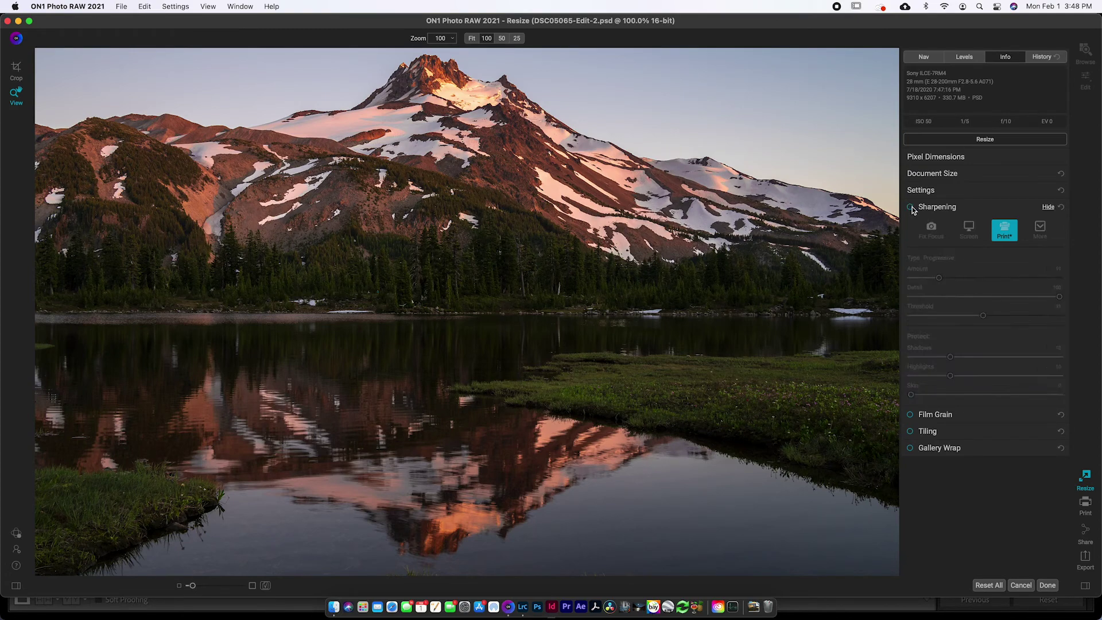
pyautogui.click(911, 207)
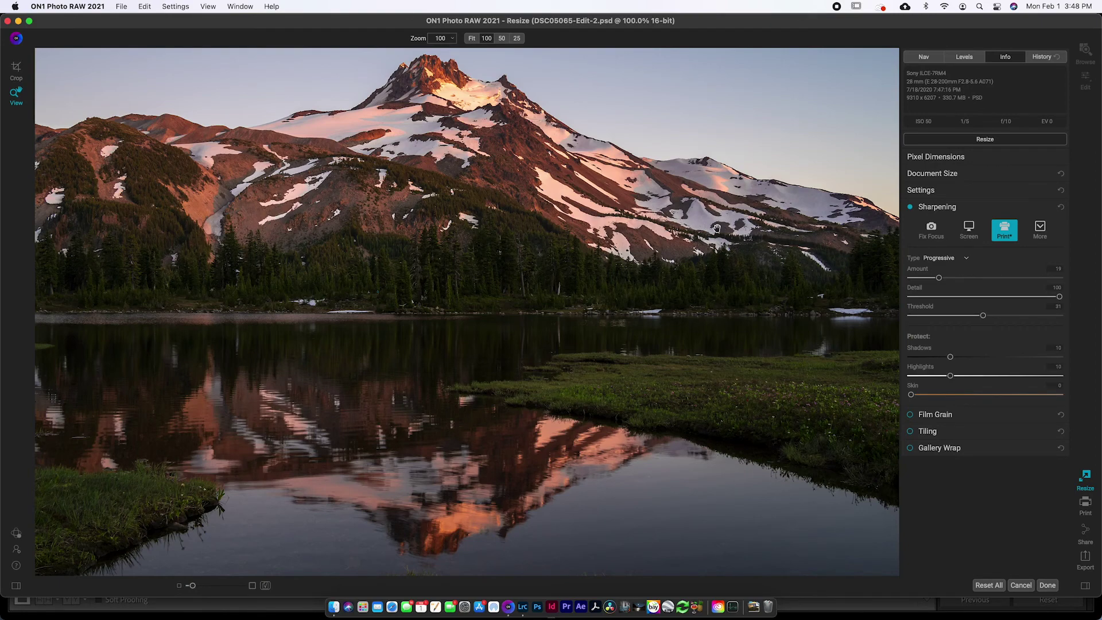
# Open the Export panel for the resized 11.99 × 8 inch print.
pyautogui.click(1085, 558)
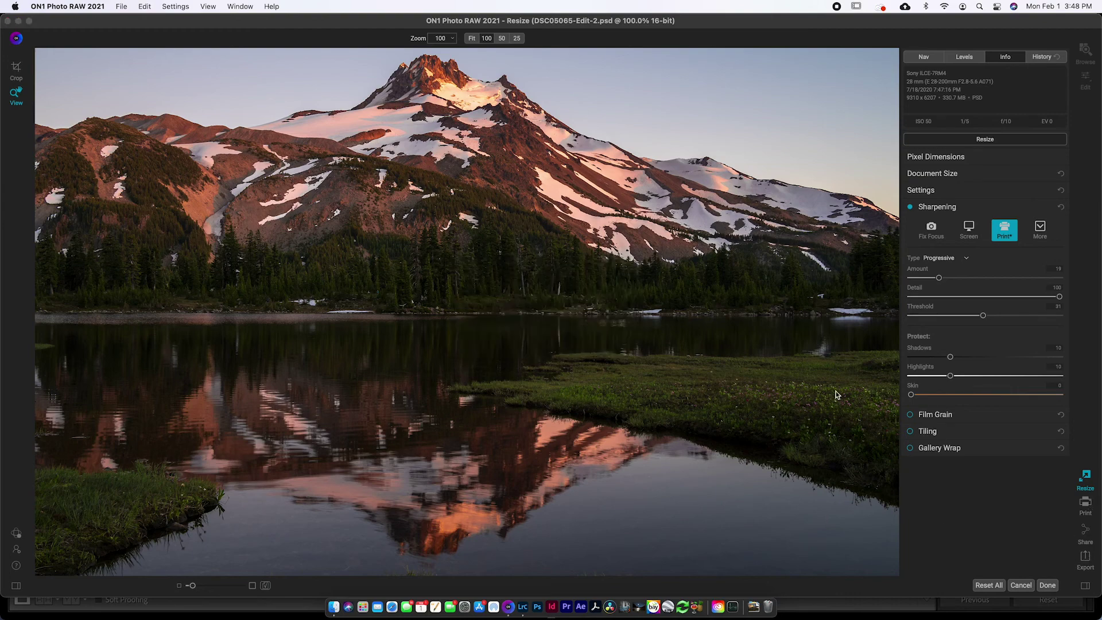